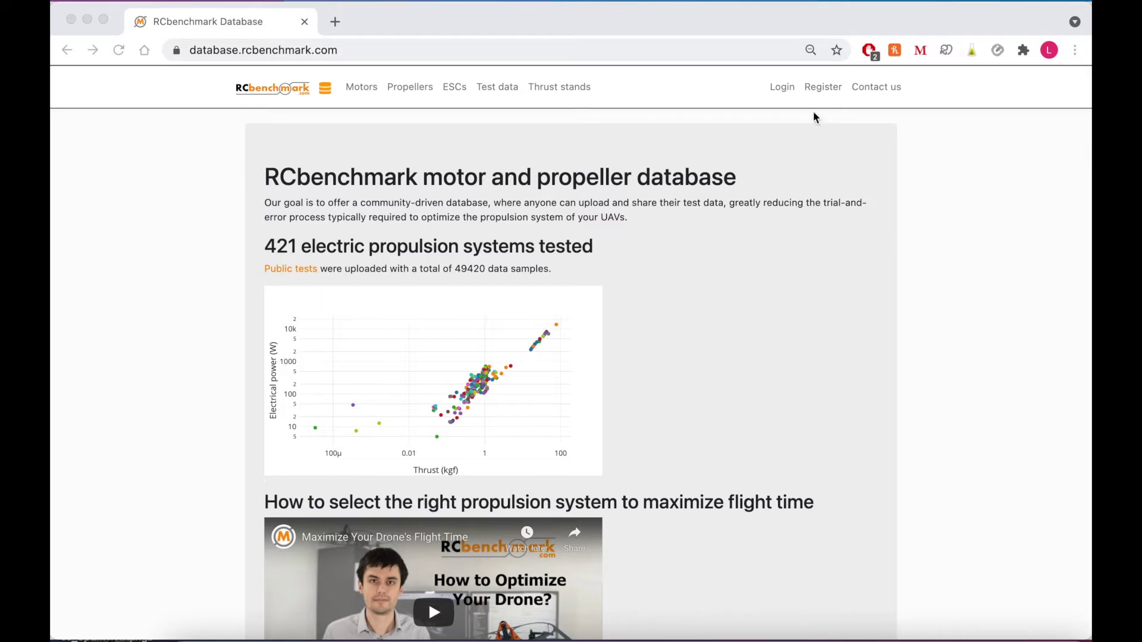
Register a new account with name, email and matching password, and submit the form
{"action": "left_click", "coordinate": [820, 88]}
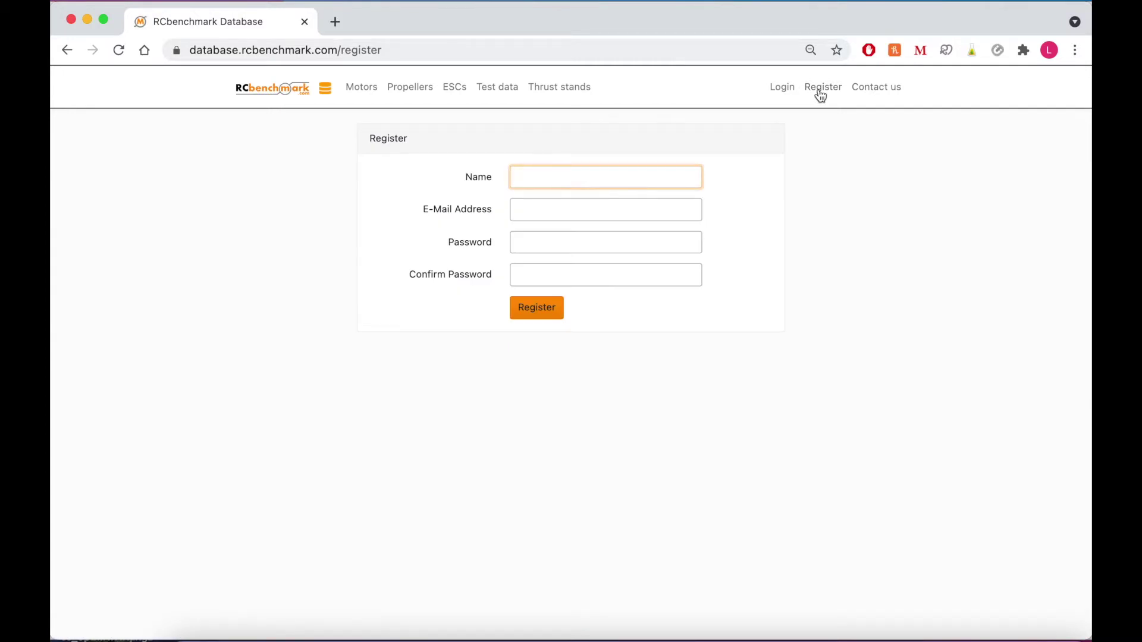
{"action": "key", "text": "Tab"}
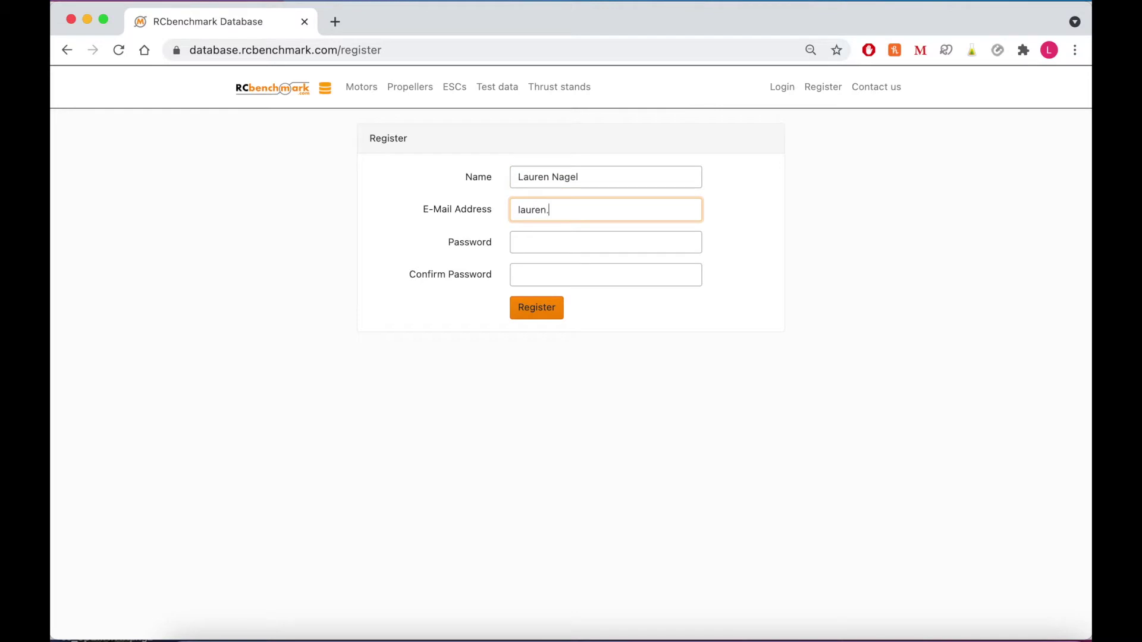
{"action": "key", "text": "Tab"}
{"action": "type", "text": "•••••••••"}
{"action": "key", "text": "Tab"}
{"action": "type", "text": "••"}
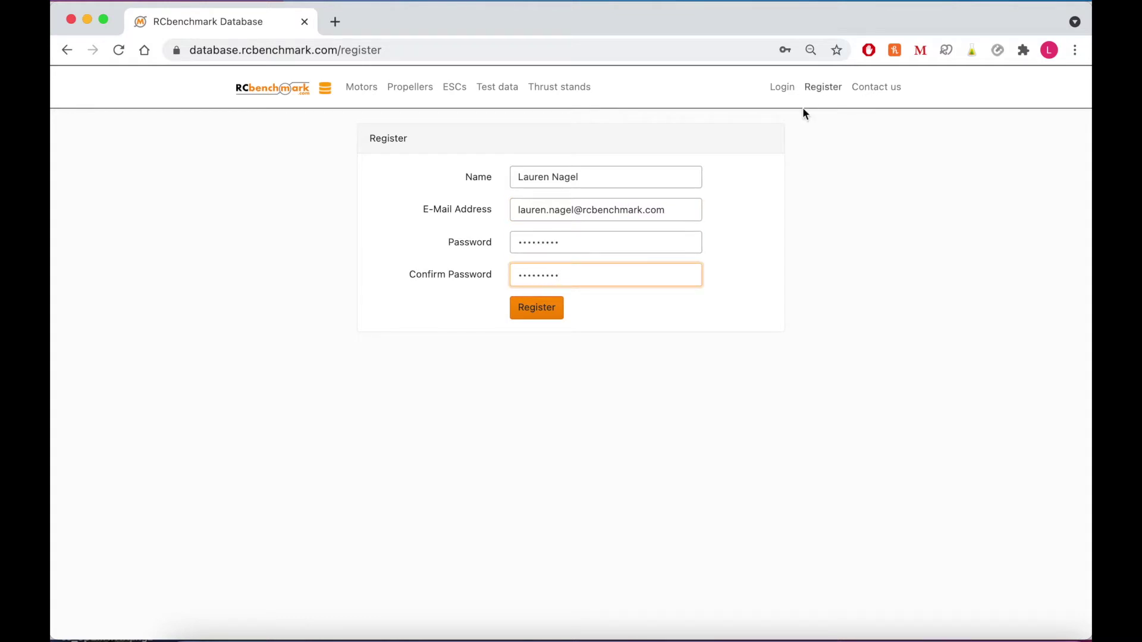
{"action": "left_click", "coordinate": [541, 312]}
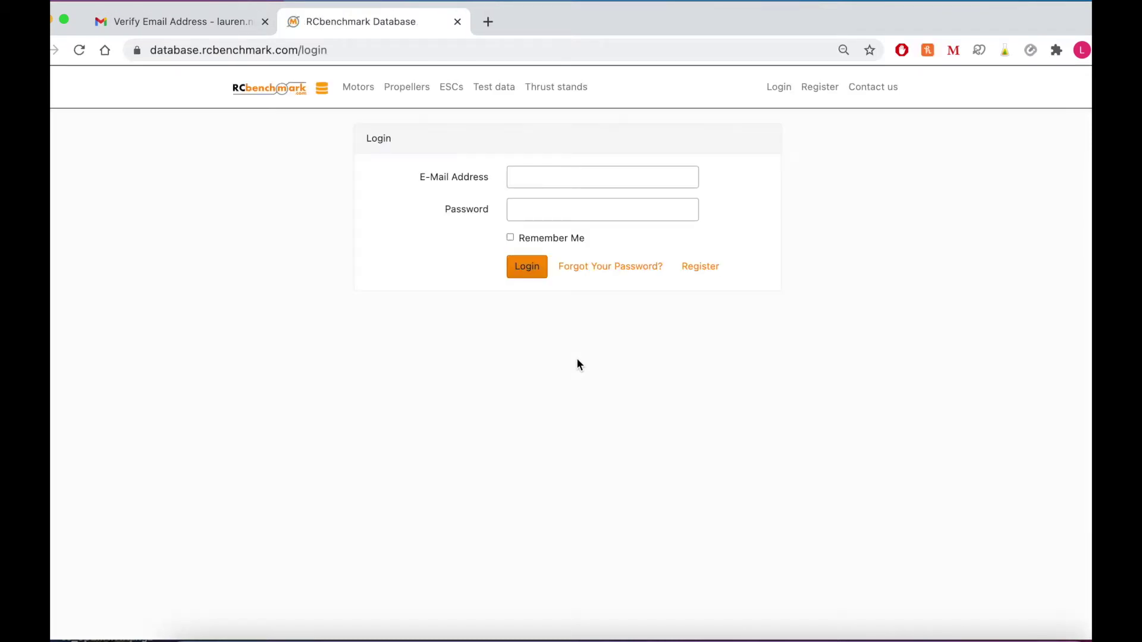
Log in with the new account, dismiss the save-password prompt, and close the Gmail tab
{"action": "left_click", "coordinate": [590, 178]}
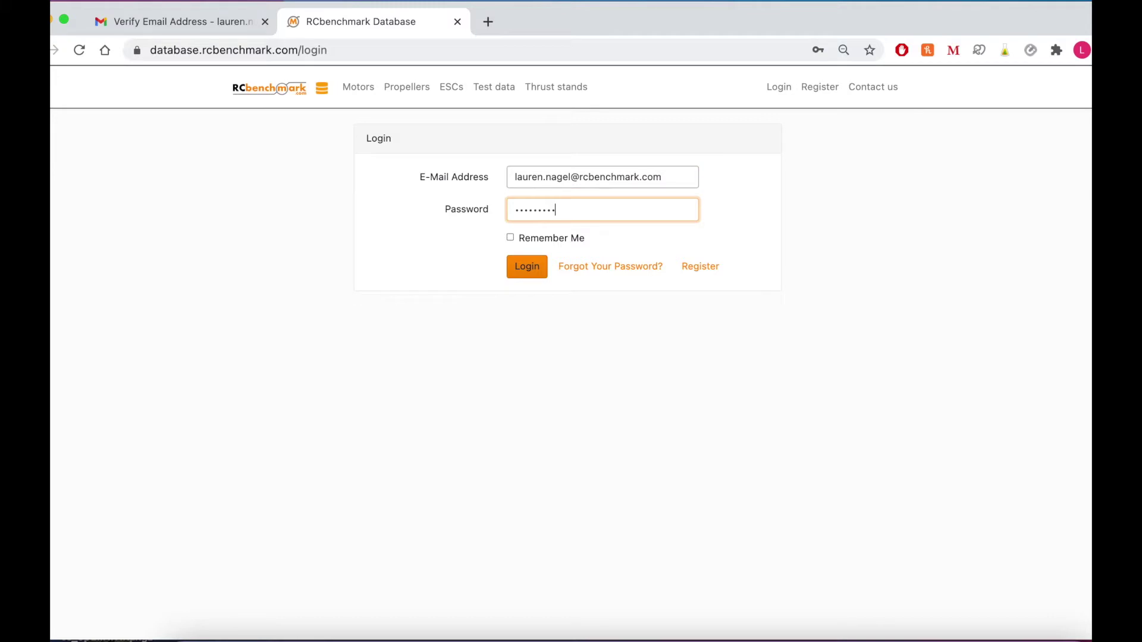
{"action": "left_click", "coordinate": [534, 266]}
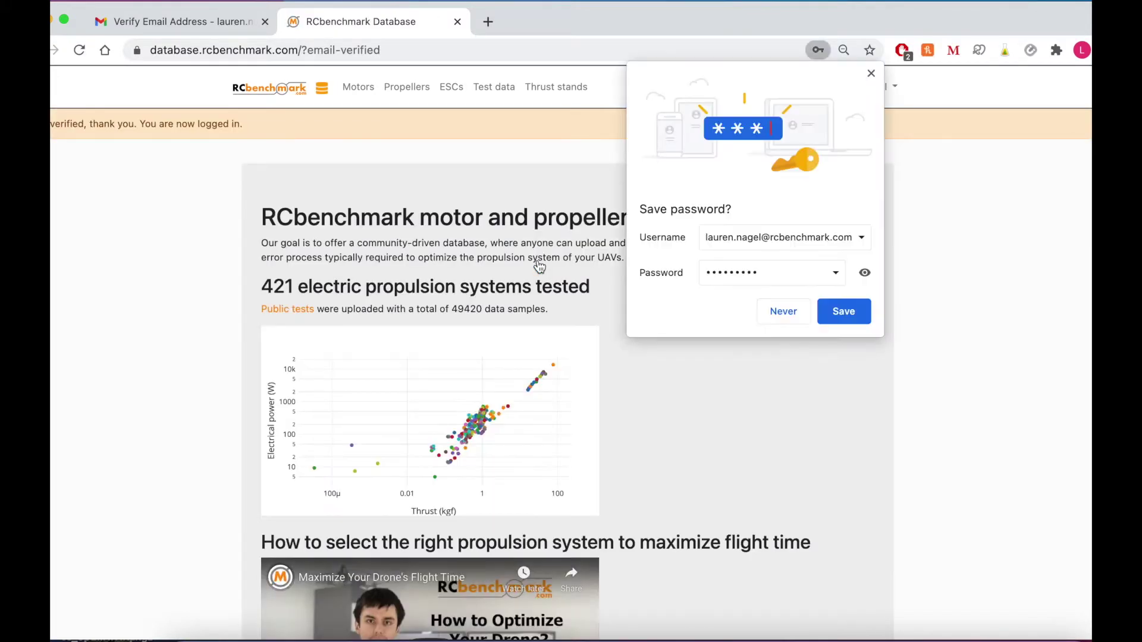
{"action": "left_click", "coordinate": [870, 74]}
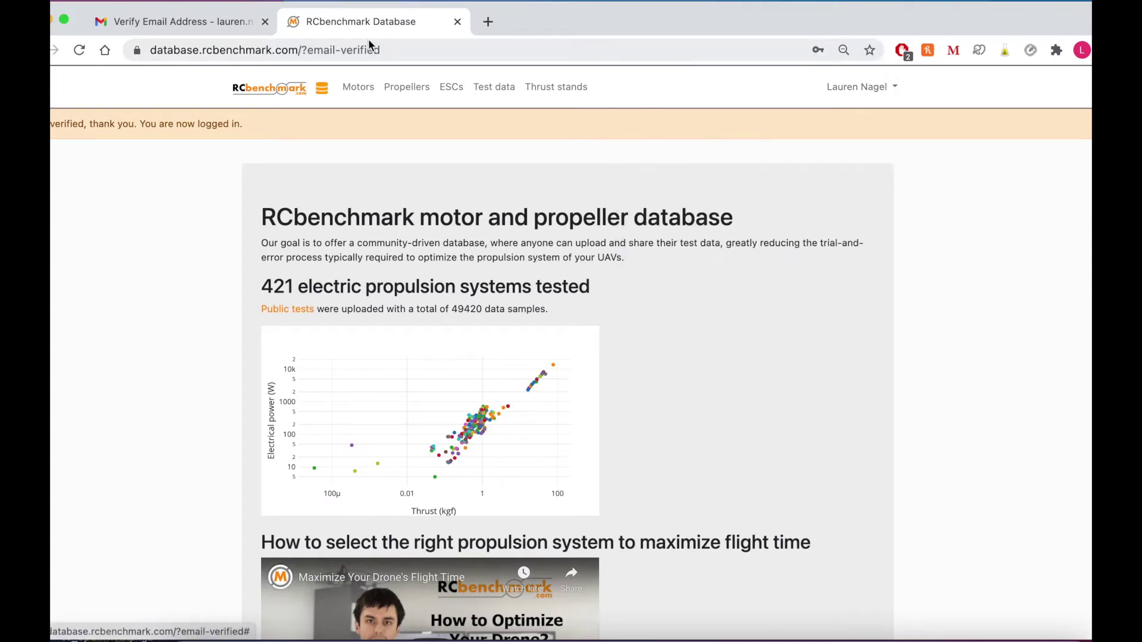
{"action": "left_click", "coordinate": [232, 21]}
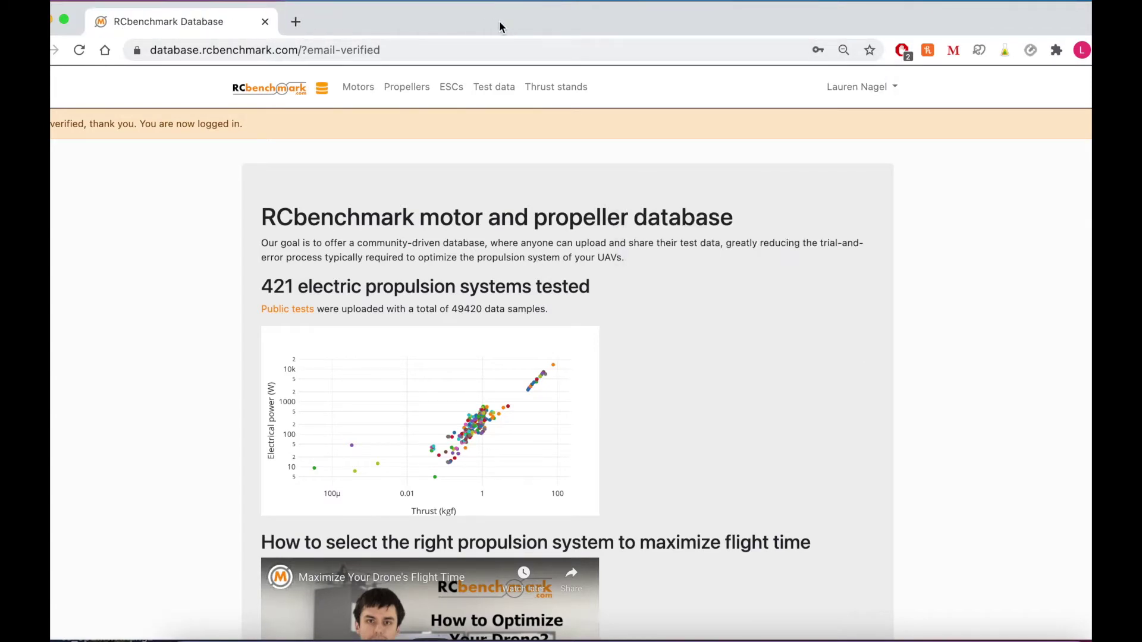
{"action": "left_click_drag", "start_coordinate": [499, 21], "coordinate": [540, 19]}
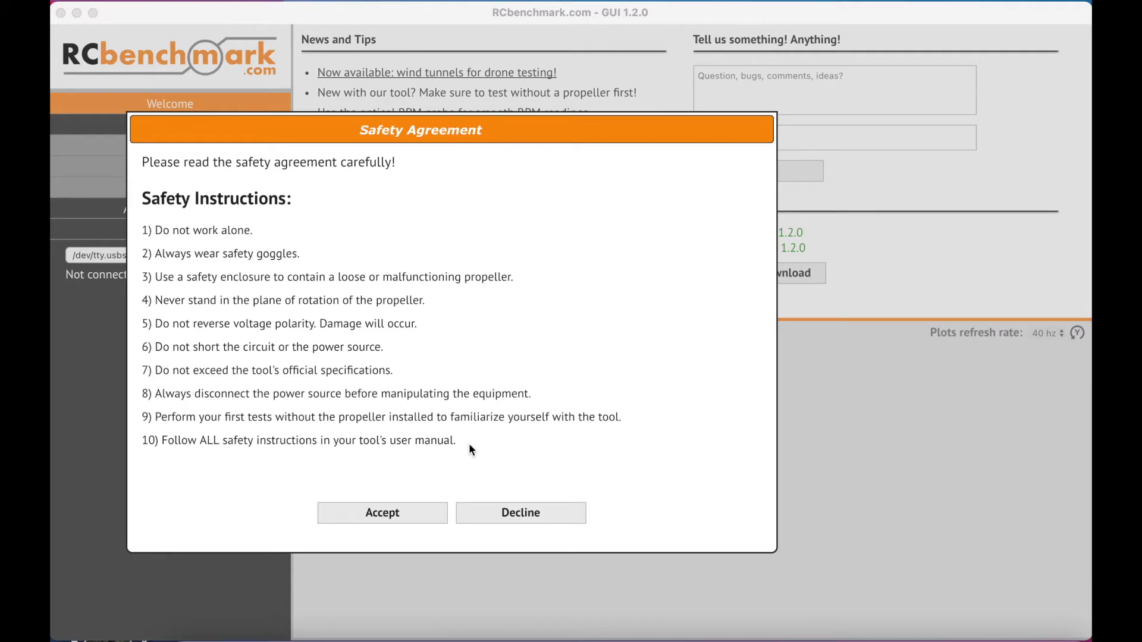
Accept the safety agreement, connect the test stand, and enable torque, RPM and thrust plots
{"action": "left_click", "coordinate": [395, 507]}
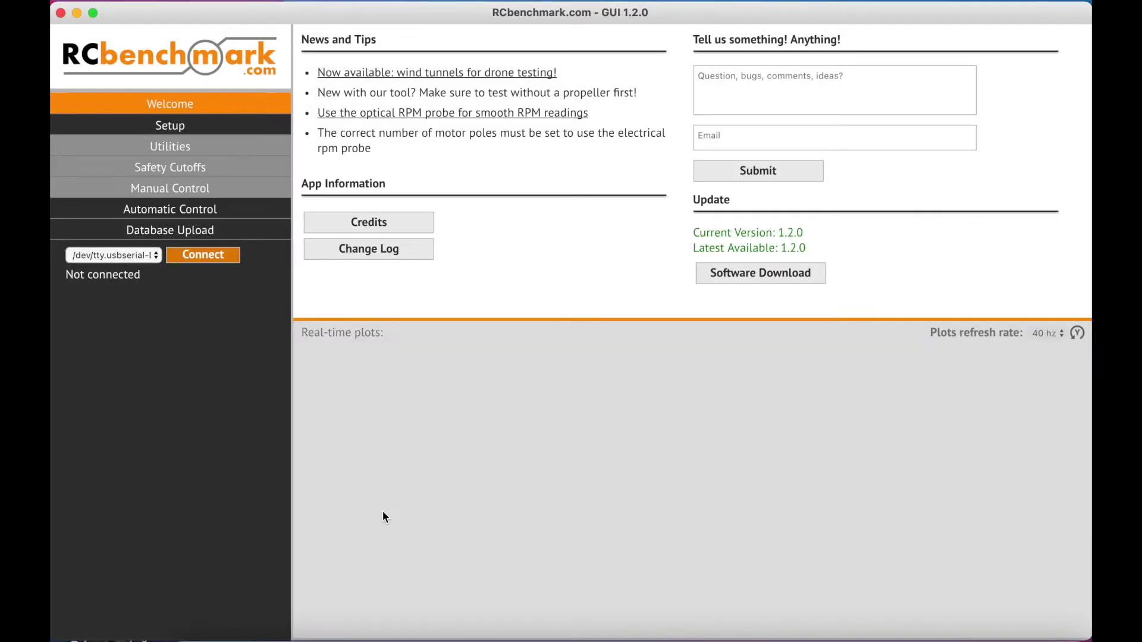
{"action": "left_click", "coordinate": [223, 262]}
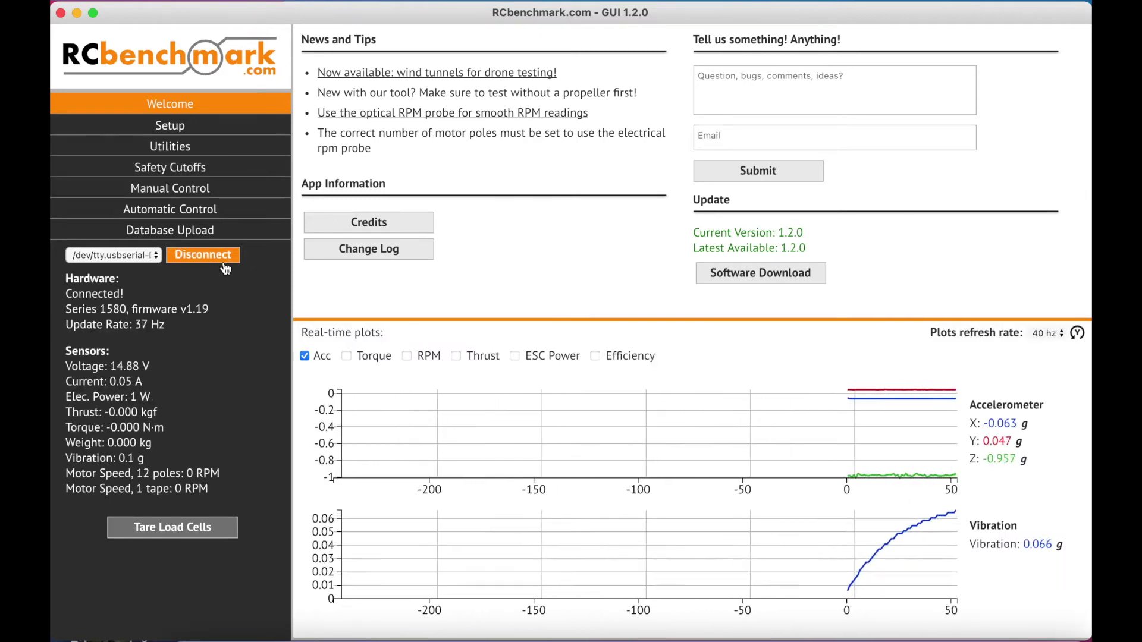
{"action": "left_click", "coordinate": [346, 355]}
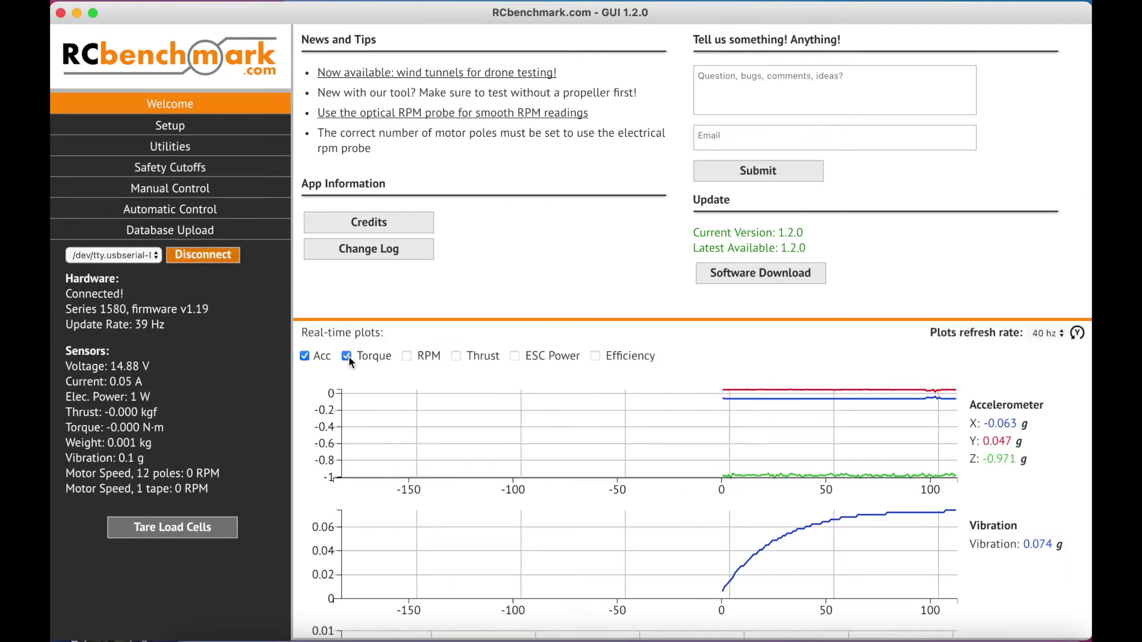
{"action": "left_click", "coordinate": [407, 356]}
{"action": "left_click", "coordinate": [455, 356]}
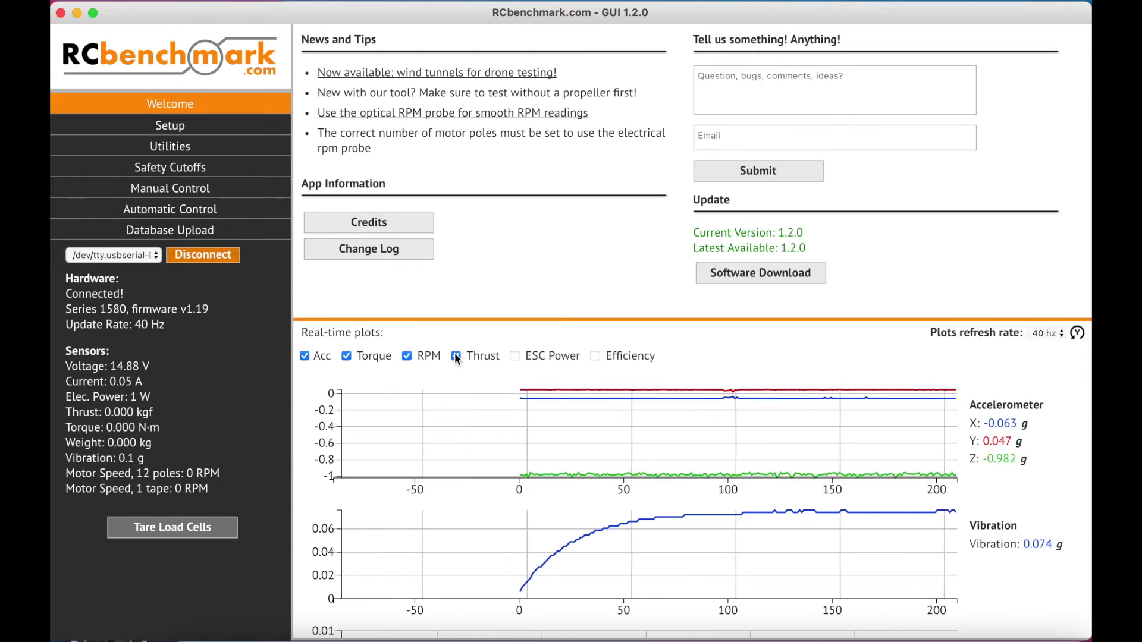
Re-enable experimental scripting mode in Setup and confirm the scripting mode warning
{"action": "left_click", "coordinate": [245, 127]}
{"action": "left_click", "coordinate": [696, 296]}
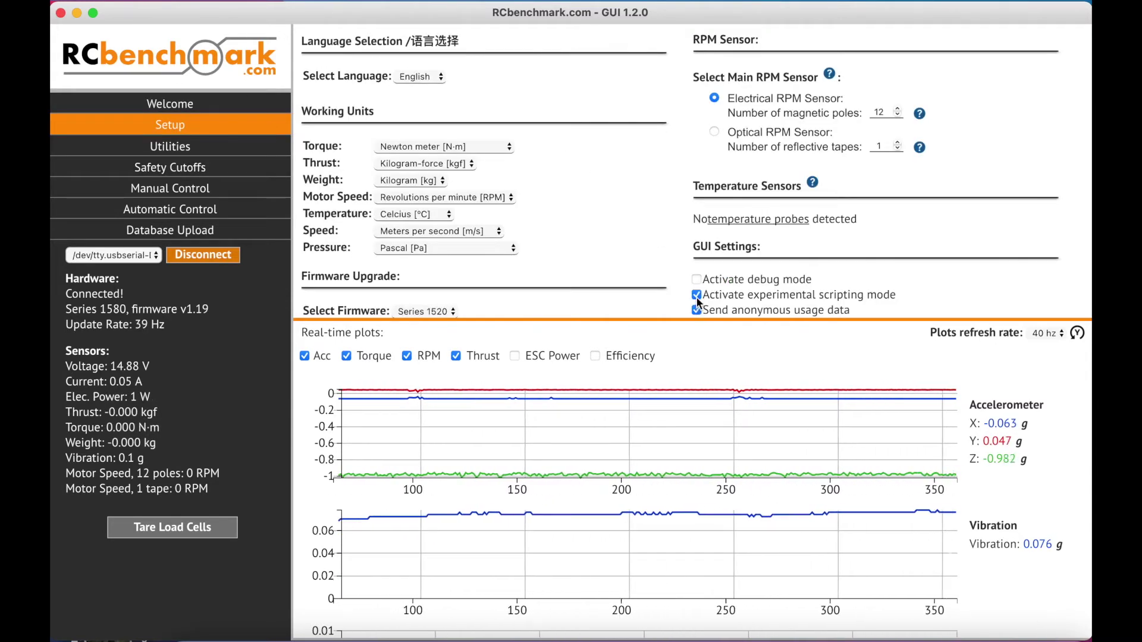
{"action": "left_click", "coordinate": [696, 297]}
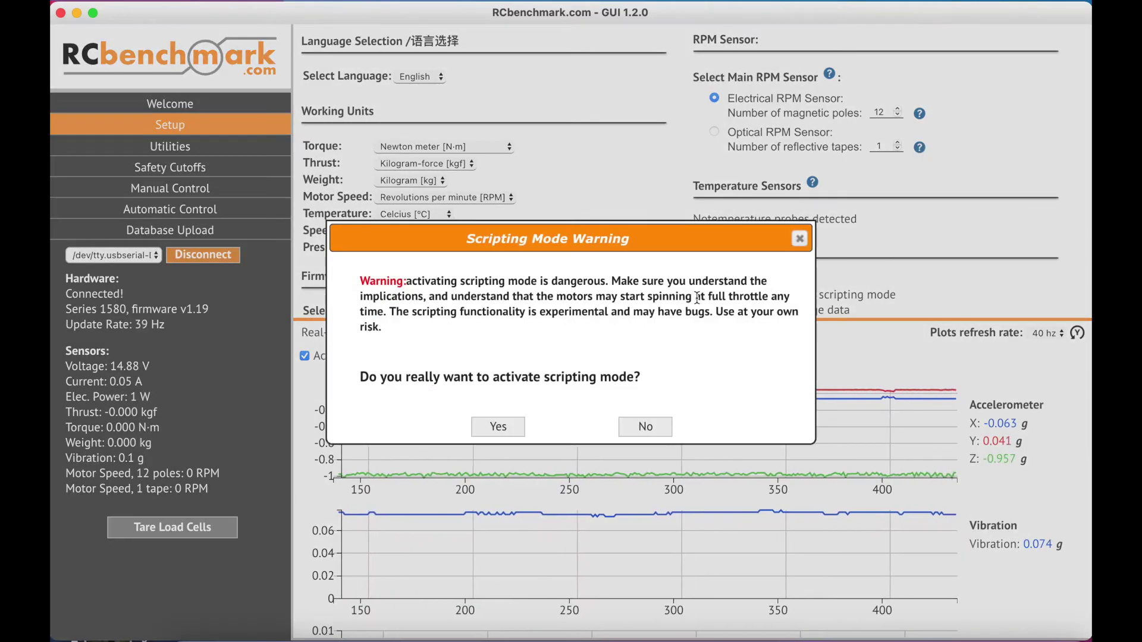
{"action": "left_click", "coordinate": [506, 425]}
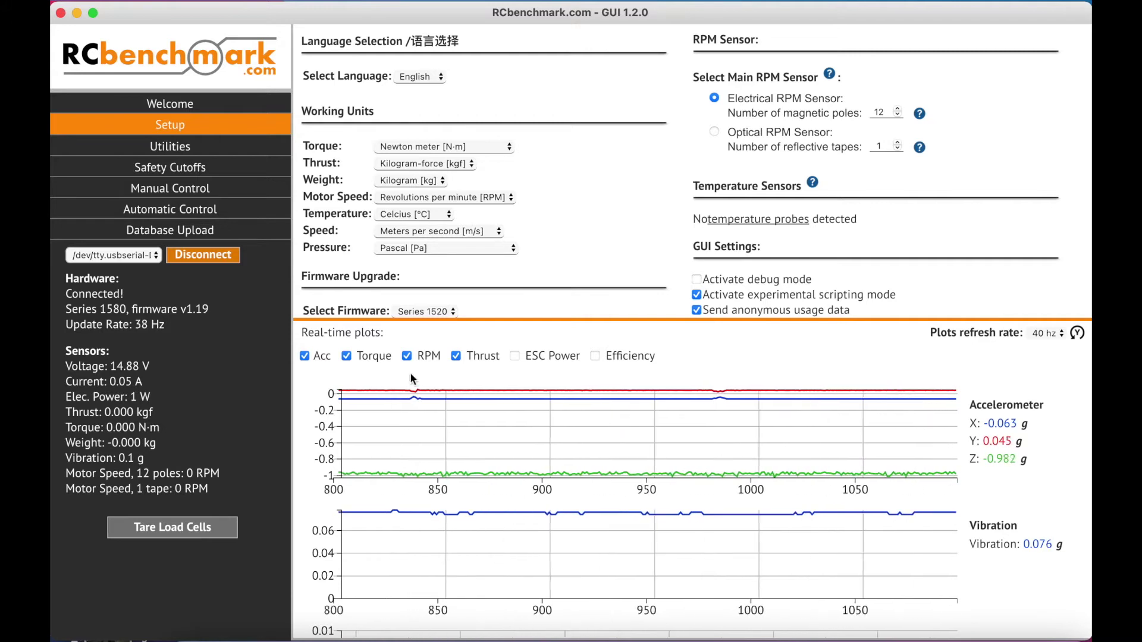
Run the Database Upload throttle test titled '2300 Kv motor with 8" prop'
{"action": "left_click", "coordinate": [259, 231]}
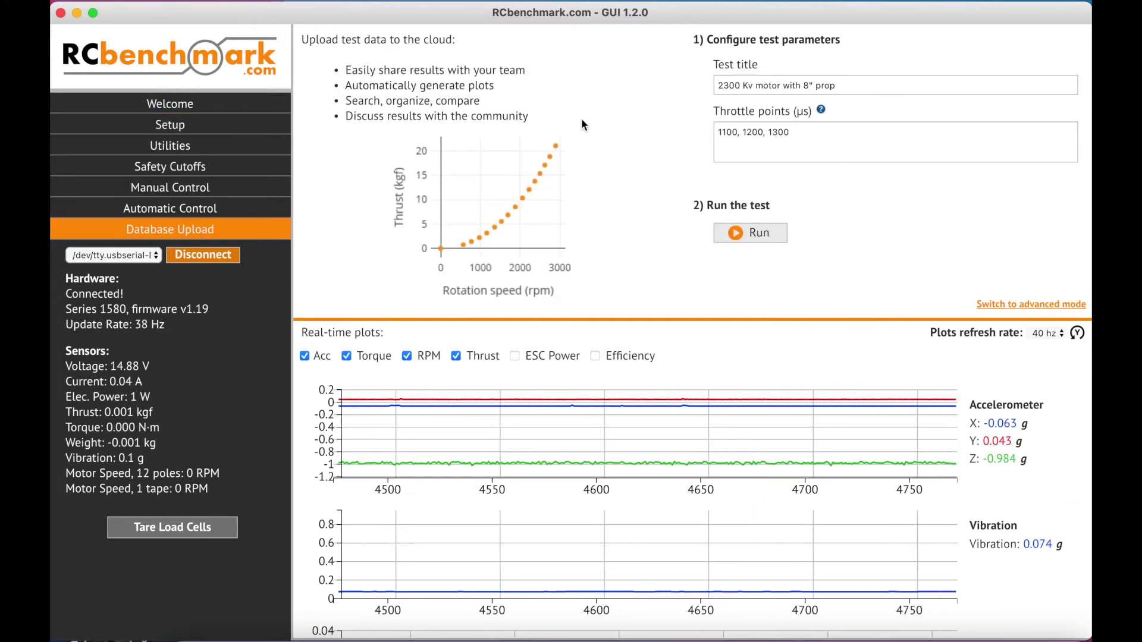
{"action": "triple_click", "coordinate": [717, 84]}
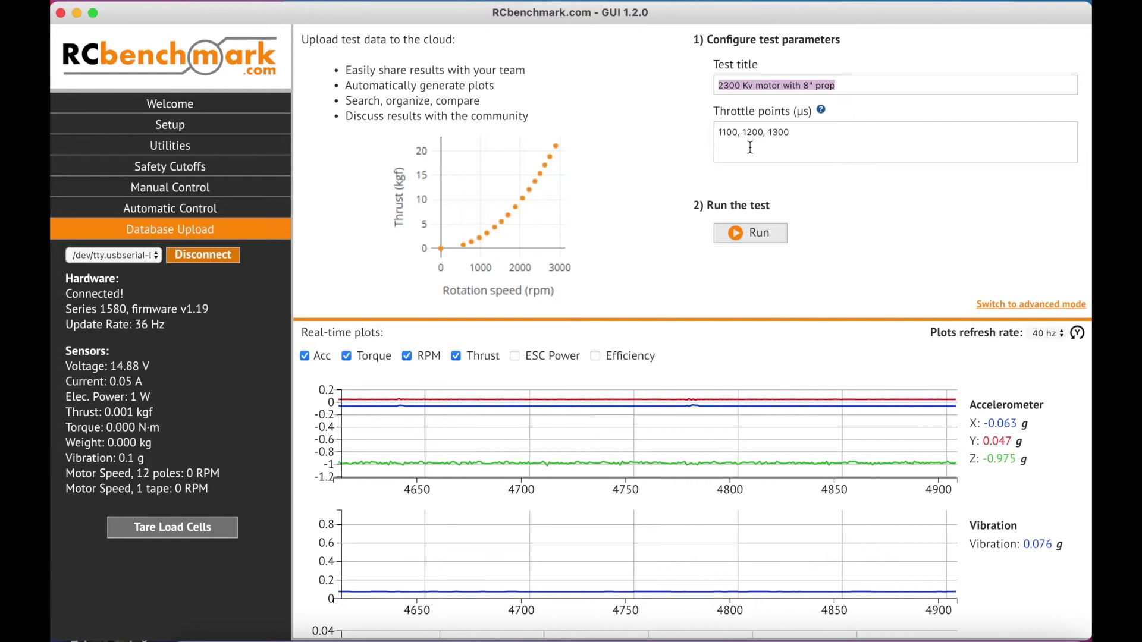
{"action": "left_click", "coordinate": [704, 180]}
{"action": "left_click", "coordinate": [749, 233]}
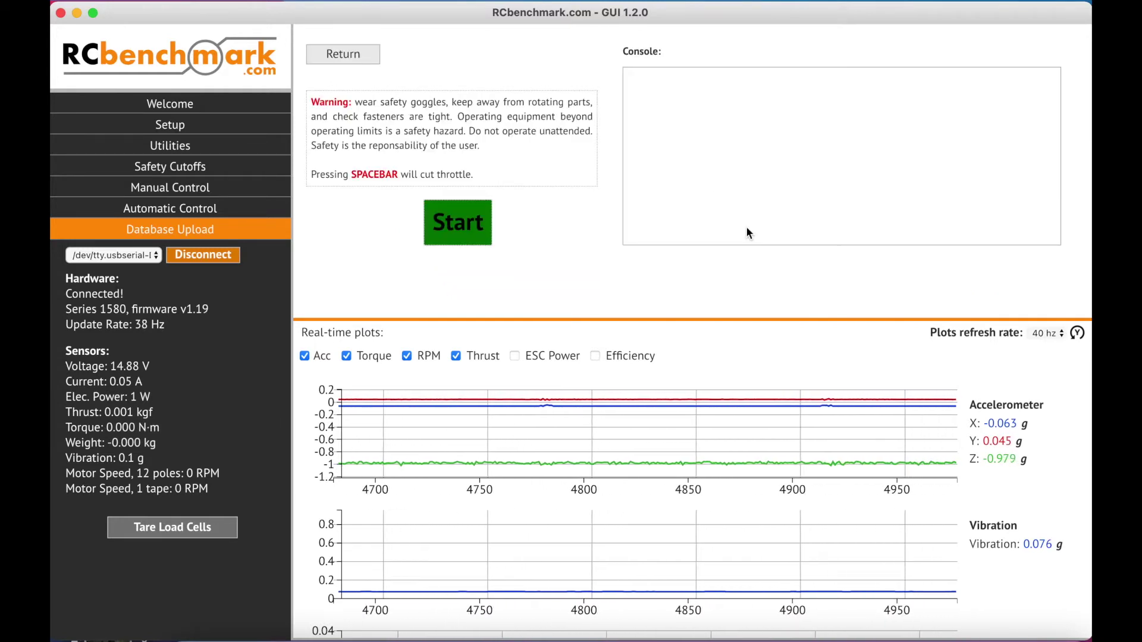
{"action": "left_click", "coordinate": [464, 234]}
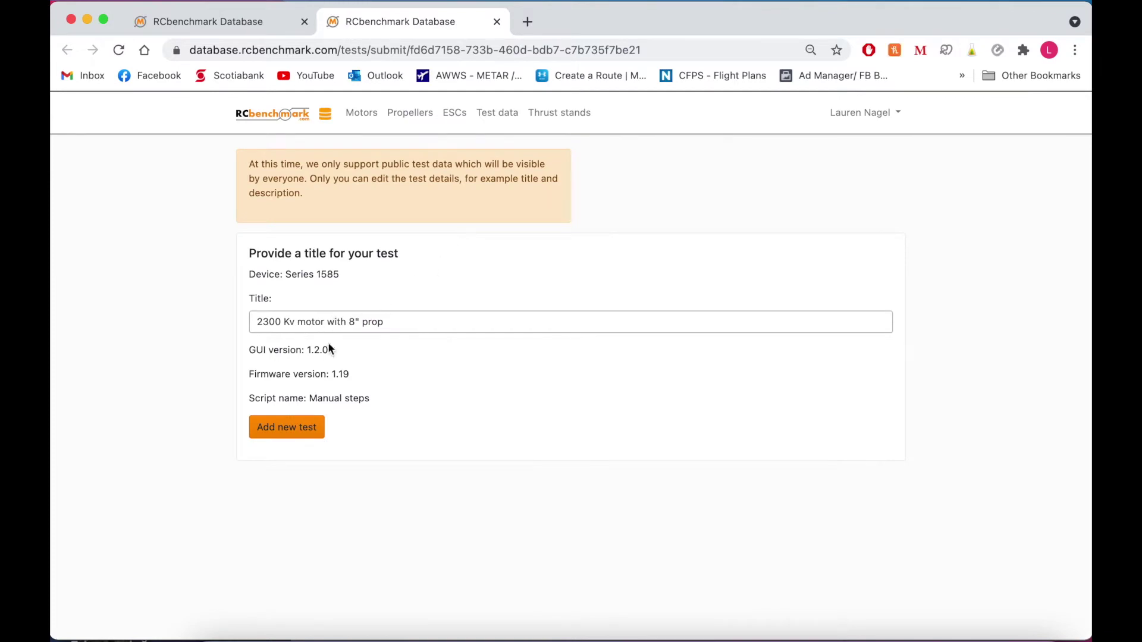
Submit the '2300 Kv motor with 8" prop' test with Add new test
{"action": "left_click", "coordinate": [305, 428]}
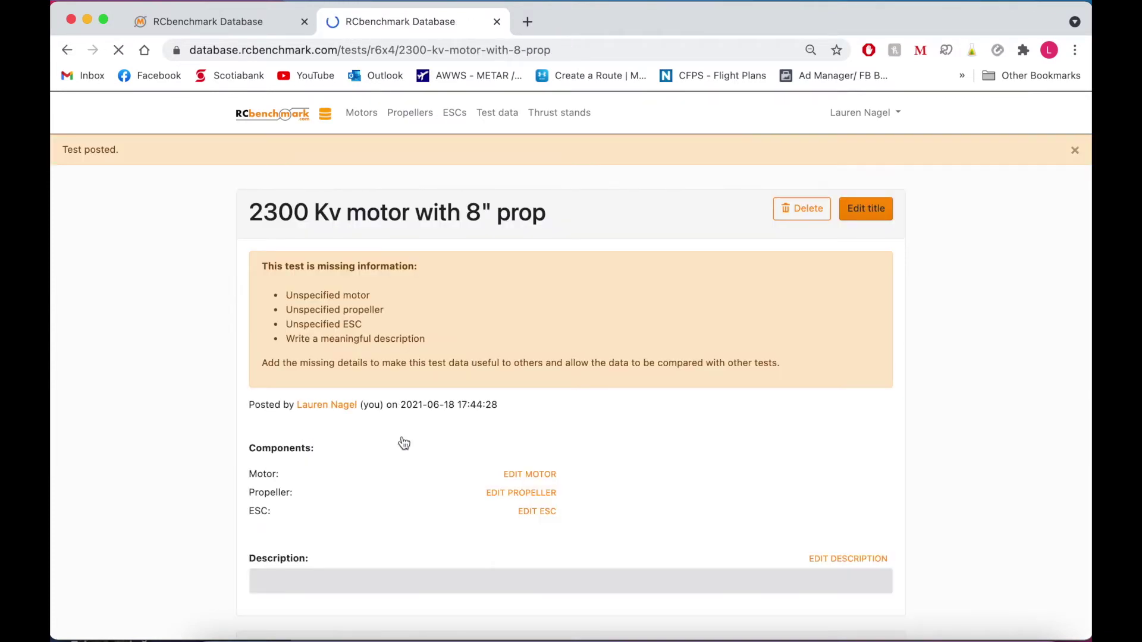
Set the test's motor to RCbenchmark x Xoar 2407 2300kv
{"action": "left_click", "coordinate": [529, 474]}
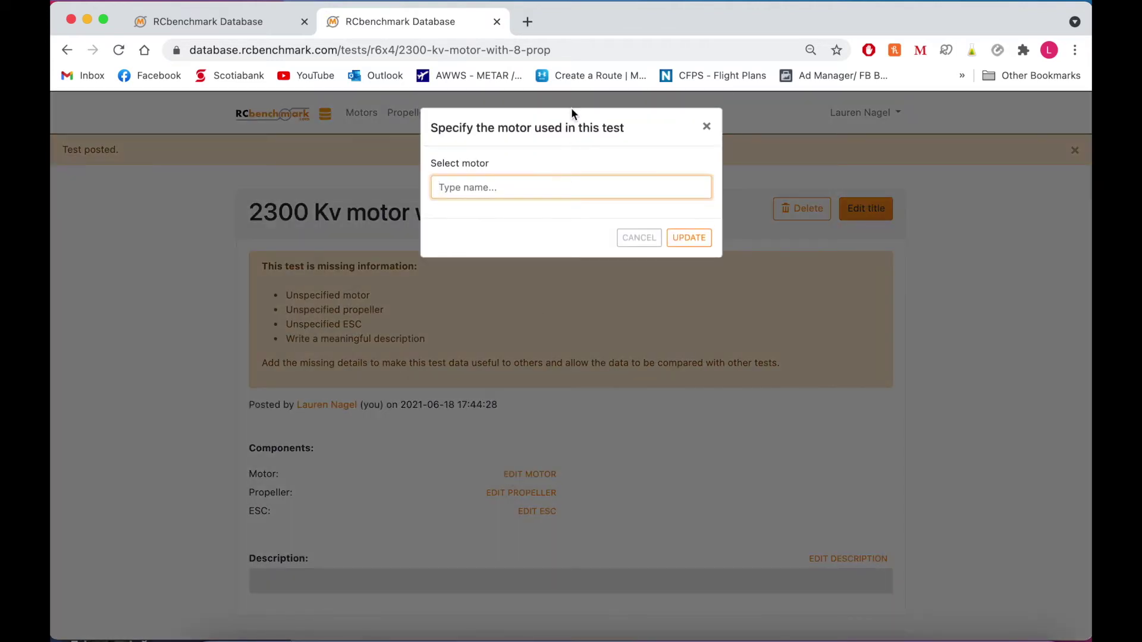
{"action": "type", "text": "2300"}
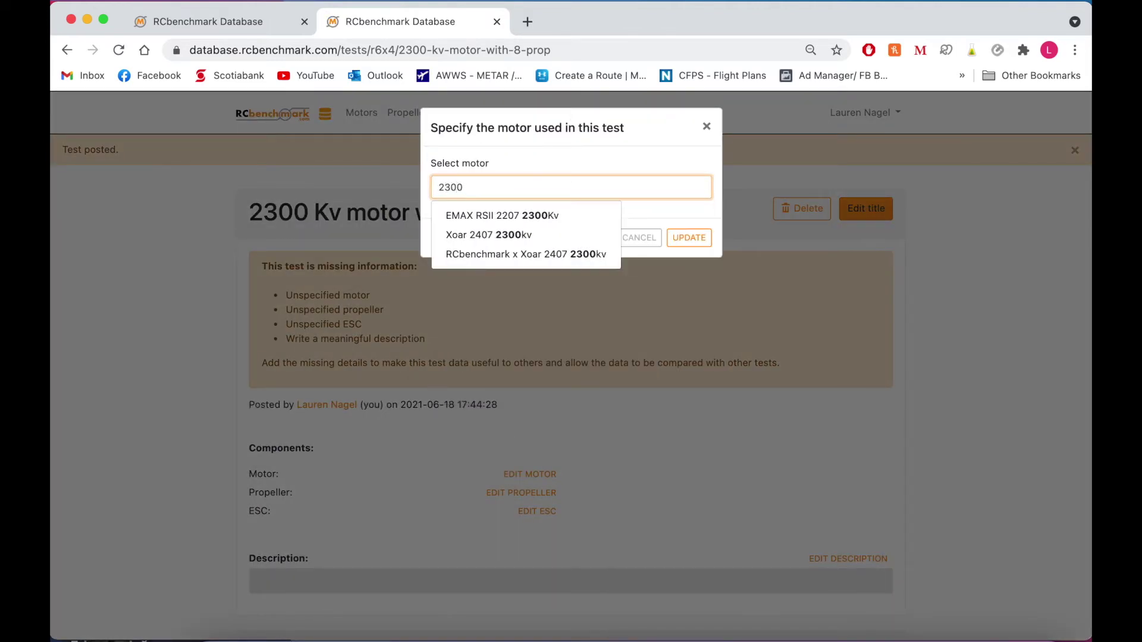
{"action": "left_click", "coordinate": [526, 253]}
{"action": "left_click", "coordinate": [687, 237]}
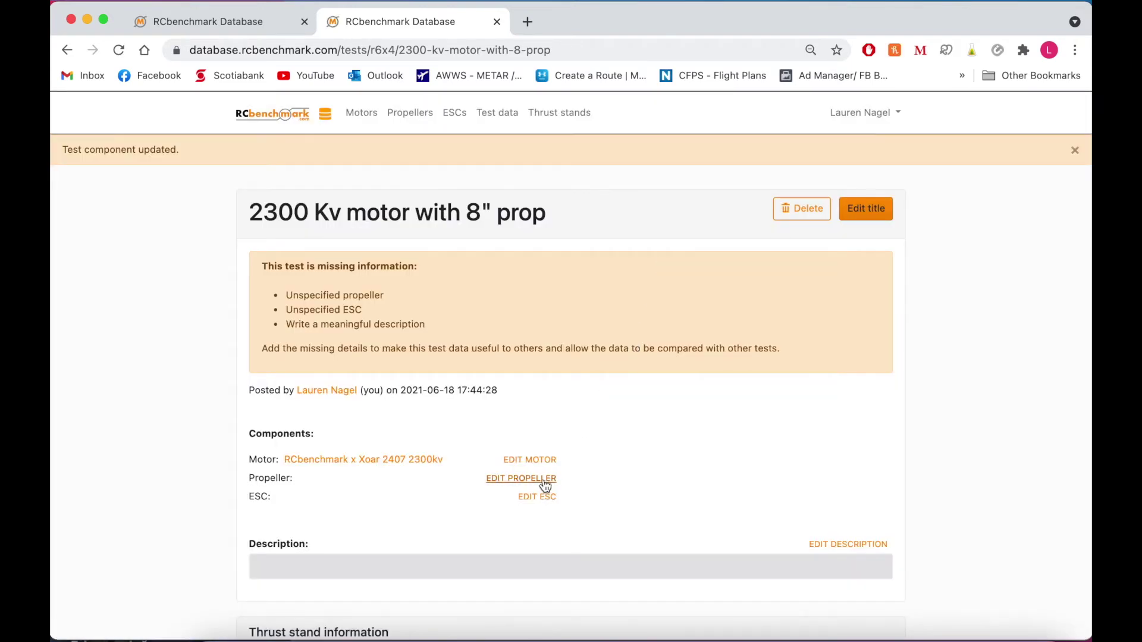
Set the test's propeller to RCbenchmark x Xoar 8x4
{"action": "left_click", "coordinate": [520, 479]}
{"action": "type", "text": "8"}
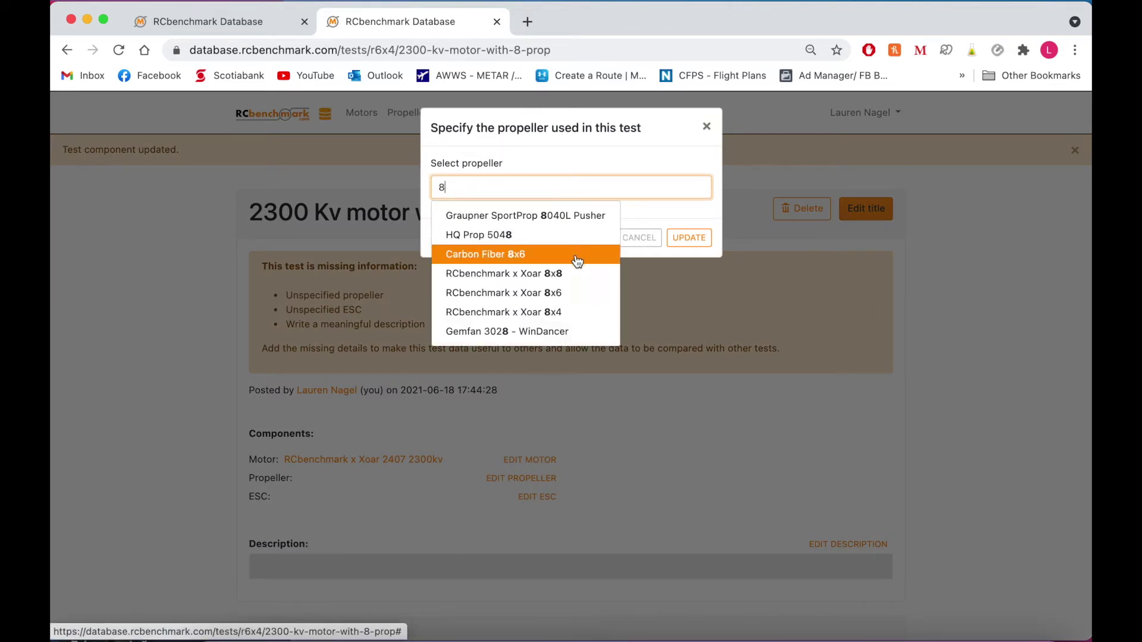
{"action": "left_click", "coordinate": [503, 312]}
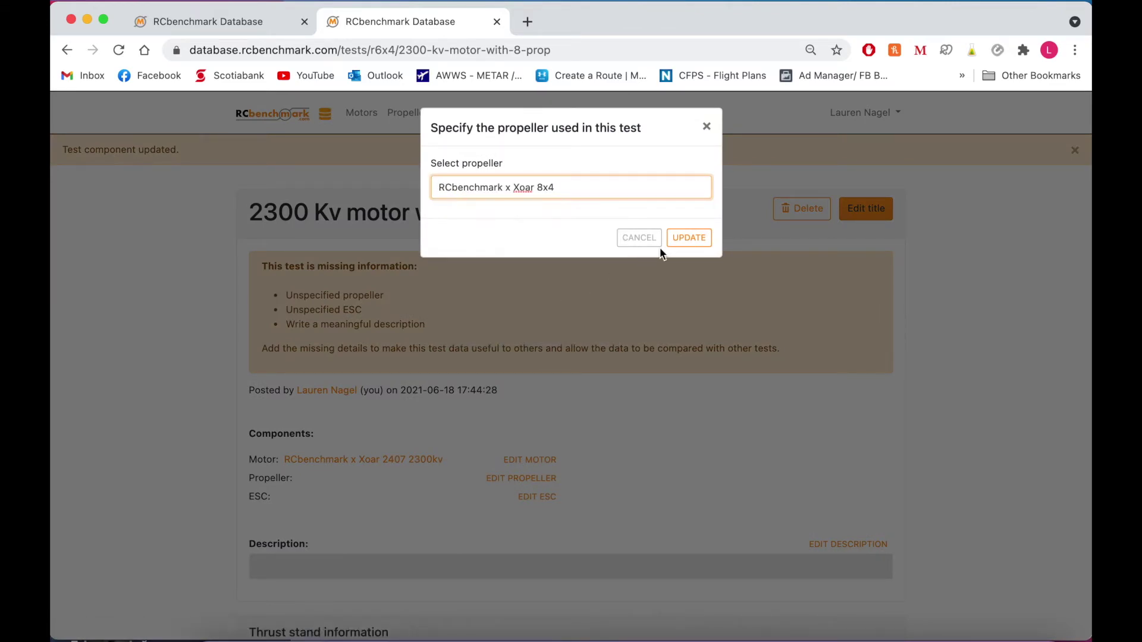
{"action": "left_click", "coordinate": [688, 238]}
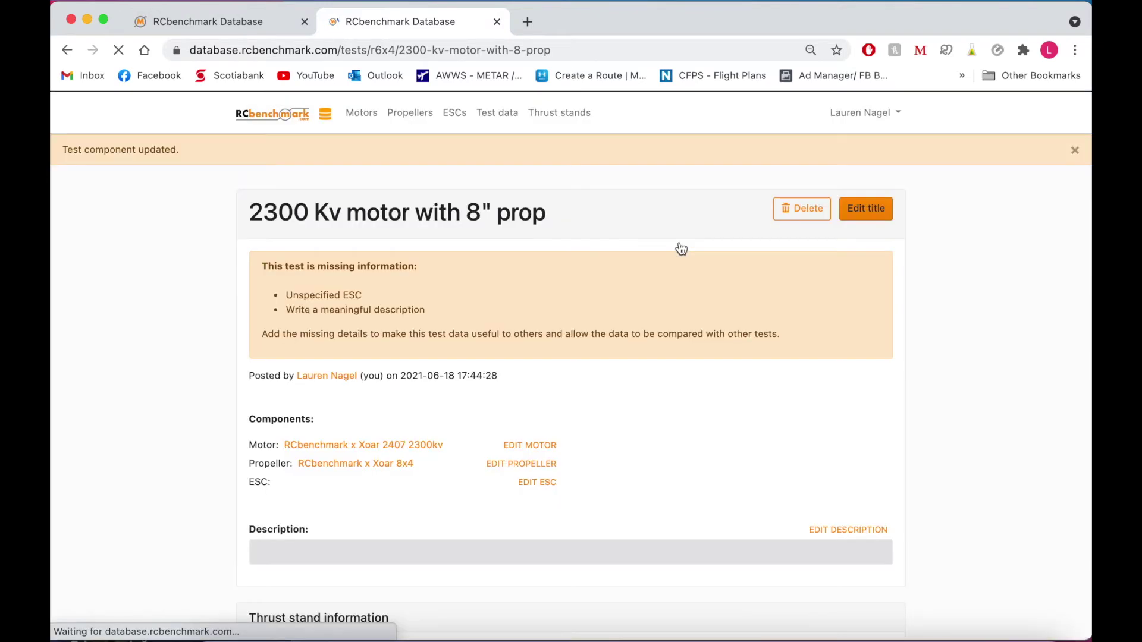
Search 'af' and save Afro Race Spec Mini ESC with BEC 20A as the ESC
{"action": "left_click", "coordinate": [549, 486]}
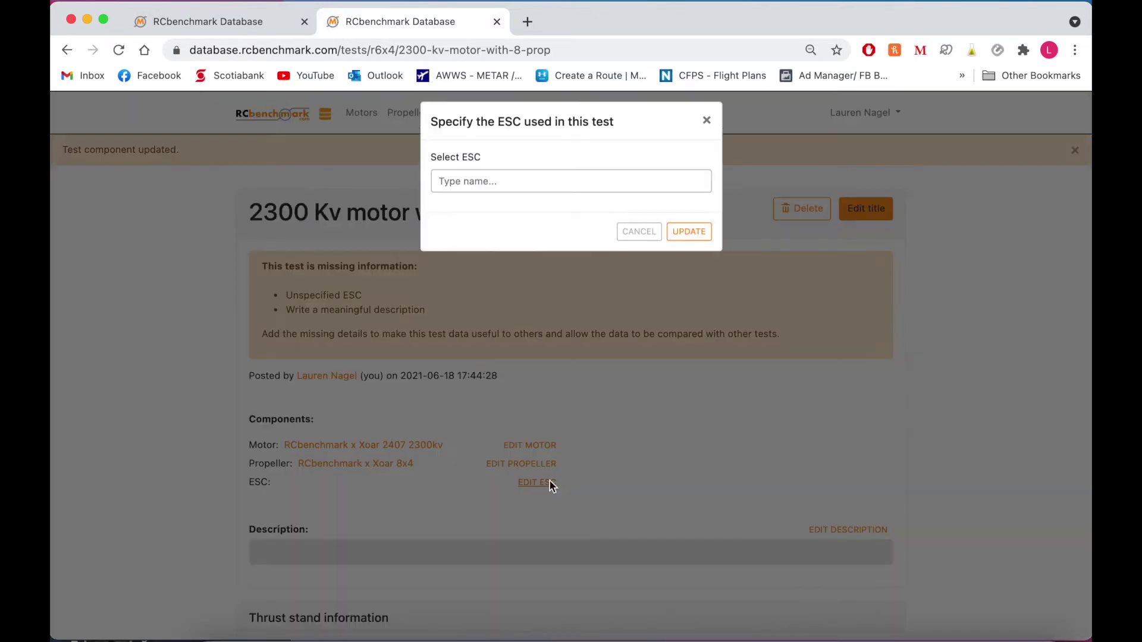
{"action": "left_click", "coordinate": [559, 186]}
{"action": "type", "text": "a"}
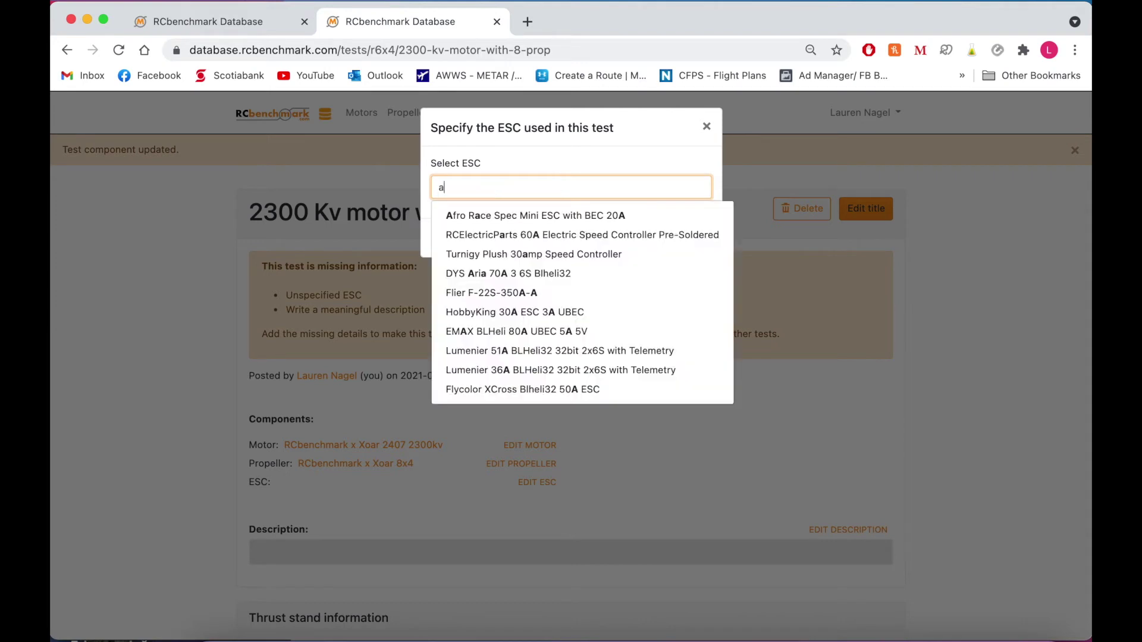
{"action": "type", "text": "f"}
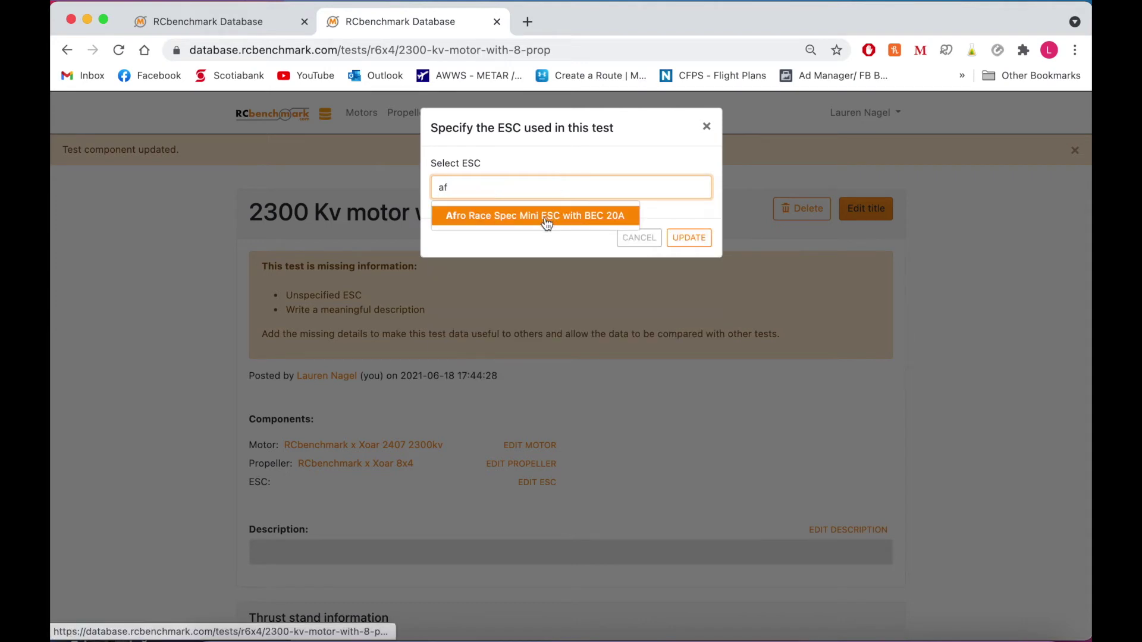
{"action": "left_click", "coordinate": [548, 215]}
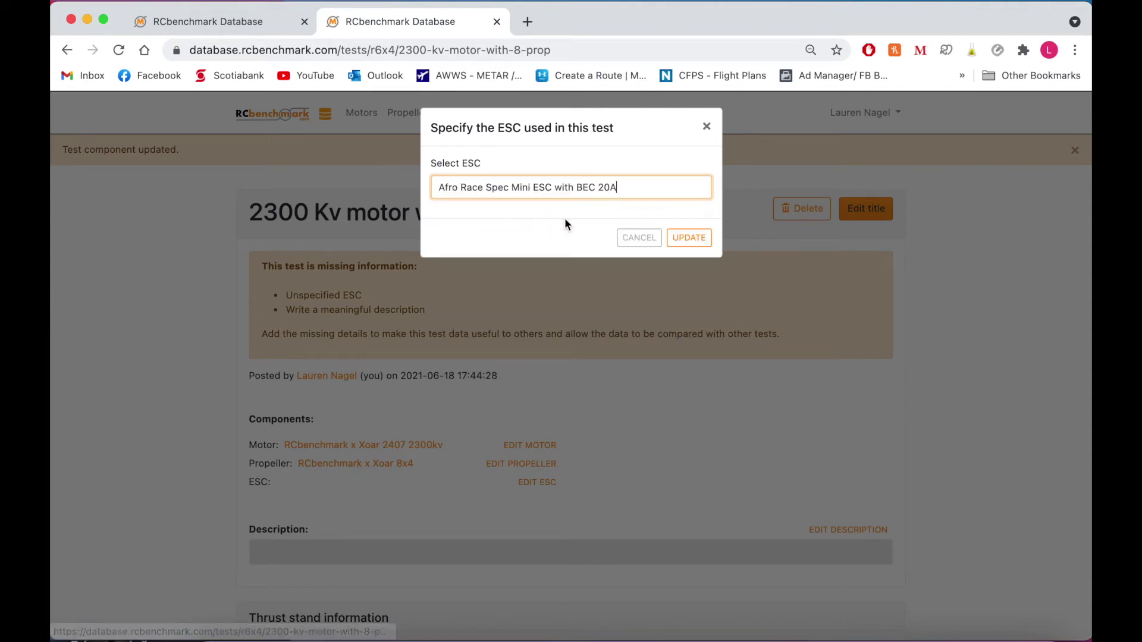
{"action": "left_click", "coordinate": [690, 238]}
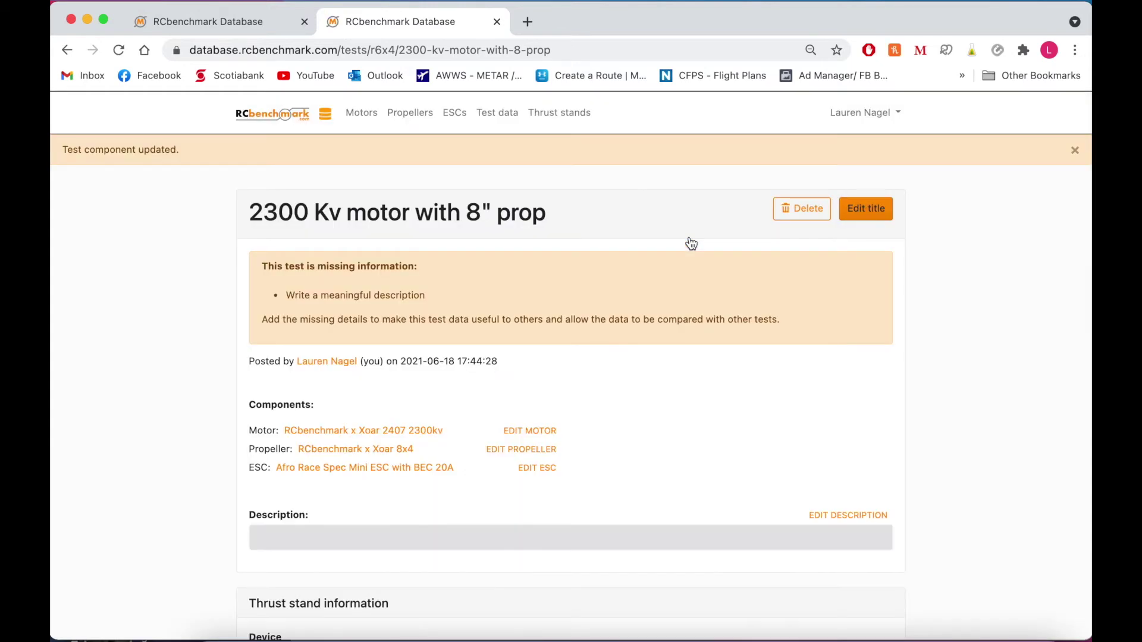
{"action": "scroll", "coordinate": [669, 345], "scroll_direction": "down", "scroll_amount": 2}
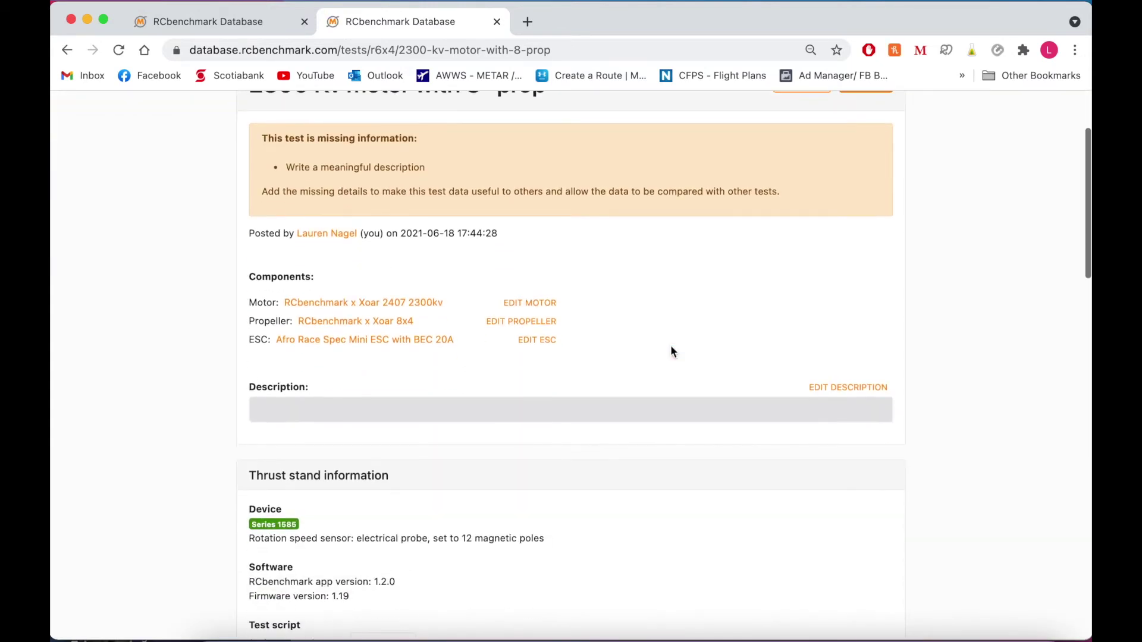
{"action": "scroll", "coordinate": [670, 346], "scroll_direction": "down", "scroll_amount": 2}
{"action": "scroll", "coordinate": [671, 345], "scroll_direction": "down", "scroll_amount": 1}
{"action": "scroll", "coordinate": [670, 346], "scroll_direction": "down", "scroll_amount": 1}
{"action": "scroll", "coordinate": [670, 346], "scroll_direction": "down", "scroll_amount": 1}
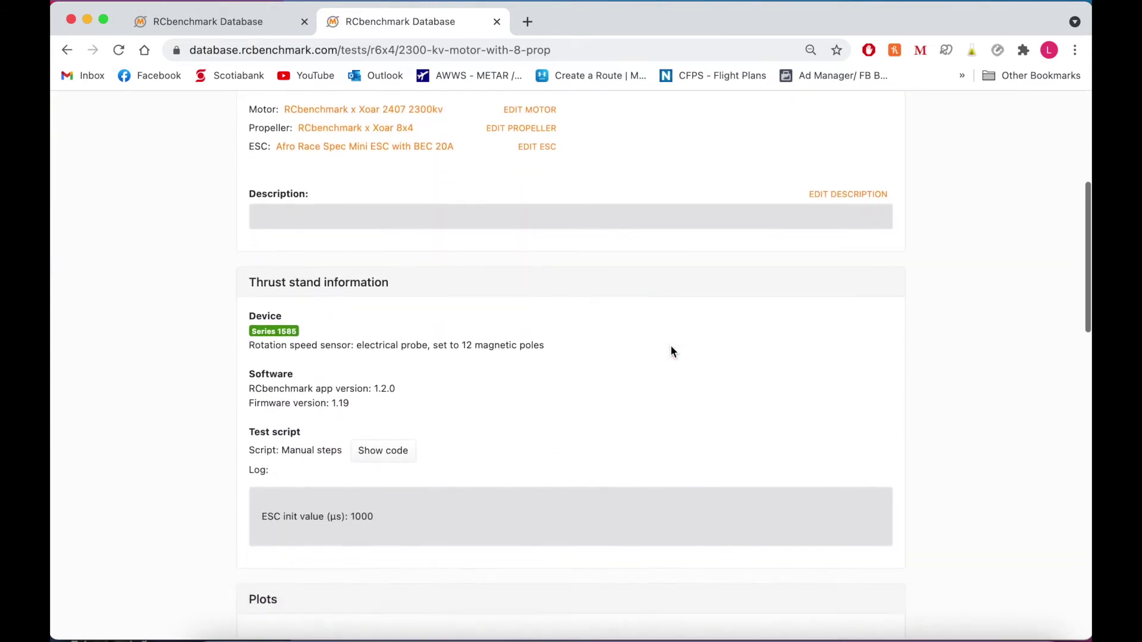
{"action": "scroll", "coordinate": [670, 346], "scroll_direction": "down", "scroll_amount": 1}
{"action": "scroll", "coordinate": [670, 345], "scroll_direction": "down", "scroll_amount": 1}
{"action": "scroll", "coordinate": [670, 345], "scroll_direction": "down", "scroll_amount": 3}
{"action": "scroll", "coordinate": [670, 345], "scroll_direction": "down", "scroll_amount": 5}
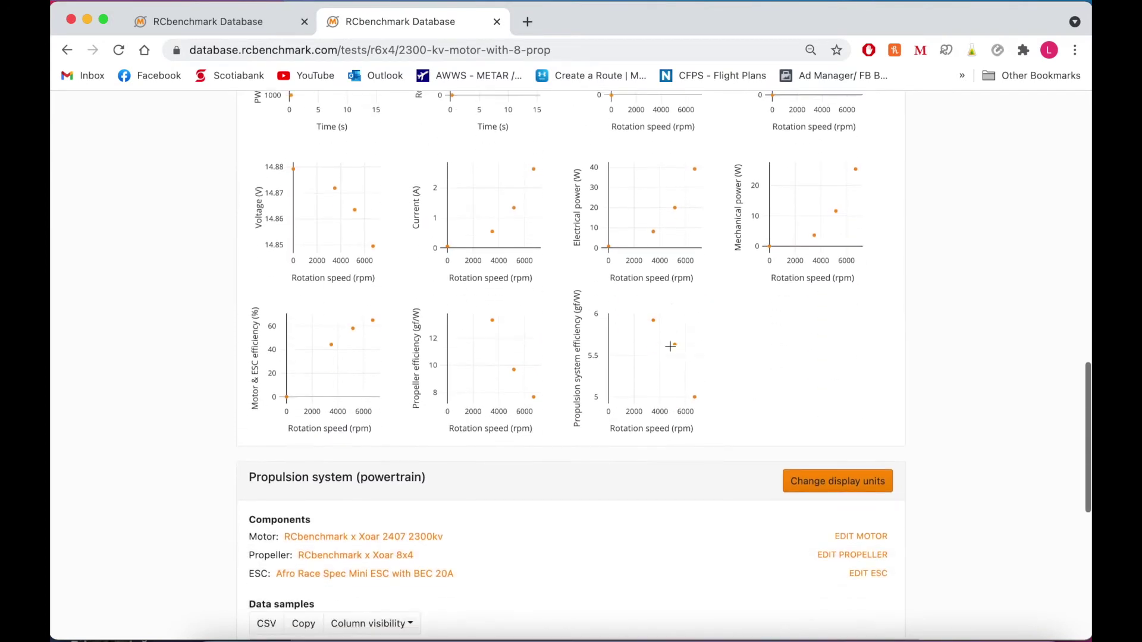
{"action": "scroll", "coordinate": [670, 345], "scroll_direction": "down", "scroll_amount": 1}
{"action": "scroll", "coordinate": [670, 345], "scroll_direction": "down", "scroll_amount": 2}
{"action": "scroll", "coordinate": [669, 346], "scroll_direction": "down", "scroll_amount": 2}
{"action": "scroll", "coordinate": [866, 361], "scroll_direction": "down", "scroll_amount": 1}
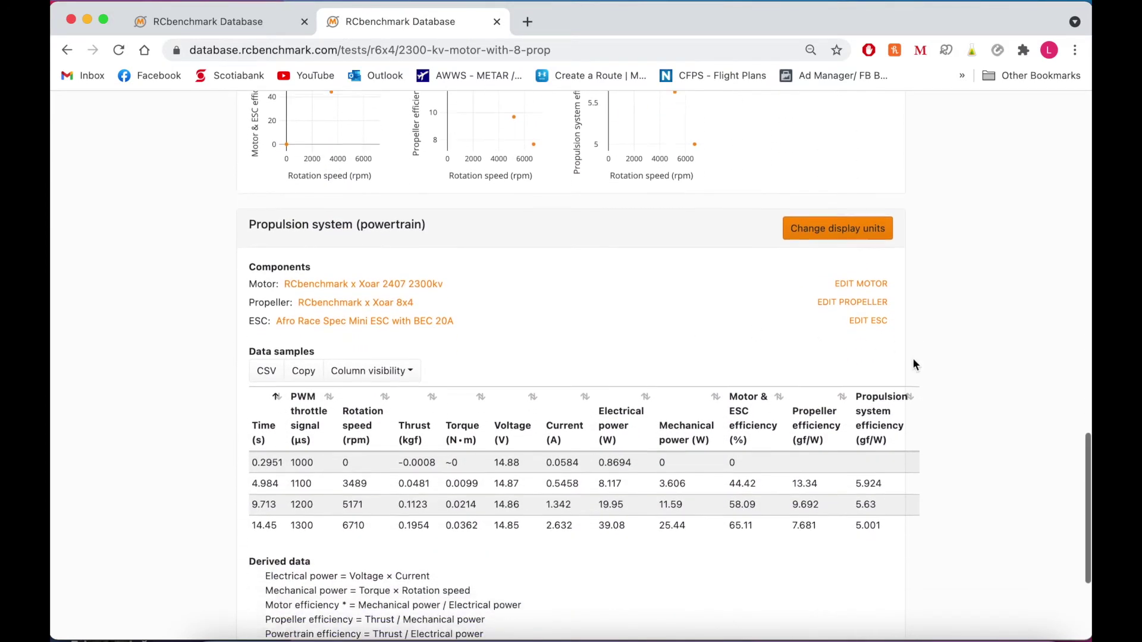
{"action": "scroll", "coordinate": [913, 358], "scroll_direction": "down", "scroll_amount": 3}
{"action": "scroll", "coordinate": [913, 358], "scroll_direction": "down", "scroll_amount": 1}
{"action": "scroll", "coordinate": [913, 365], "scroll_direction": "up", "scroll_amount": 5}
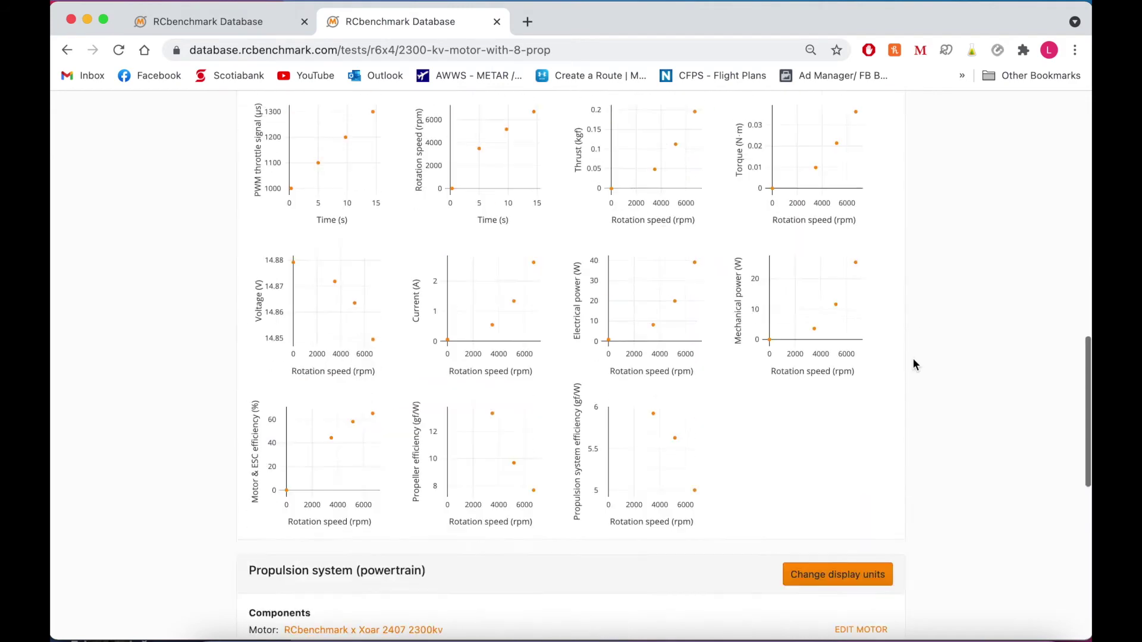
{"action": "scroll", "coordinate": [912, 364], "scroll_direction": "up", "scroll_amount": 5}
{"action": "scroll", "coordinate": [913, 364], "scroll_direction": "up", "scroll_amount": 5}
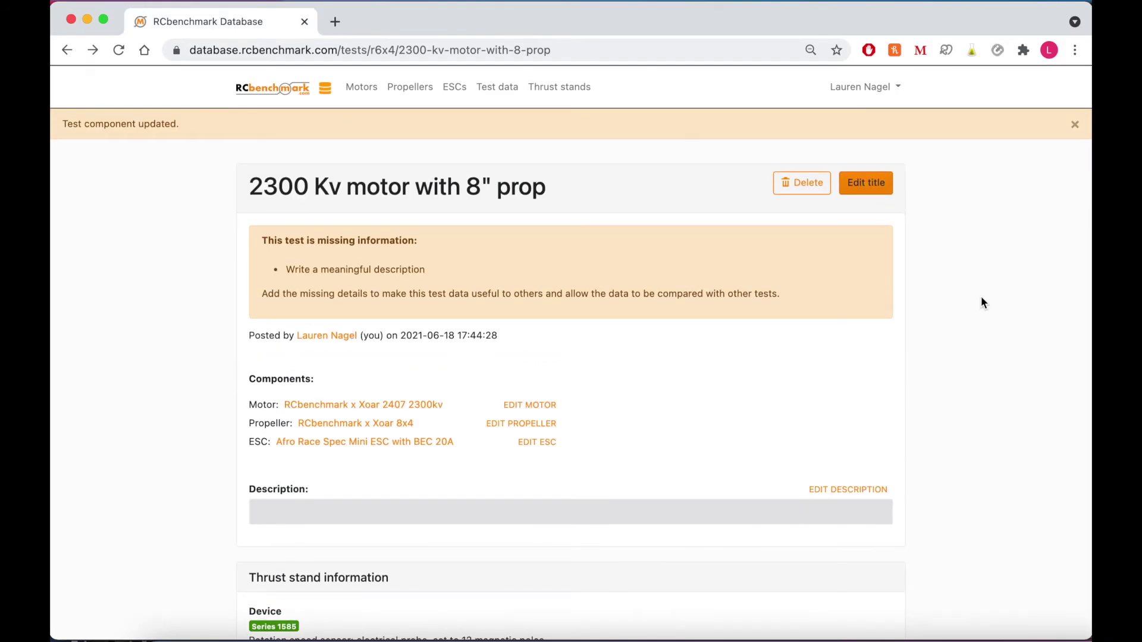
Go to the Motors list, showing 42 motors sorted by number of tests
{"action": "left_click", "coordinate": [361, 87]}
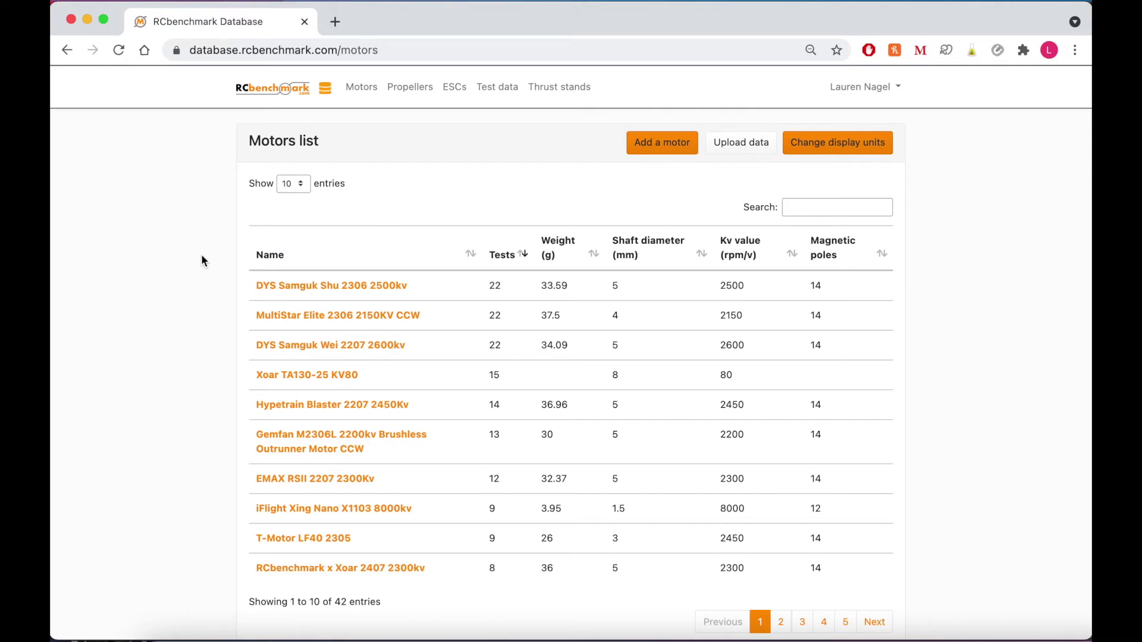
Select DYS Samguk Shu 2306 2500kv from the Motors list
{"action": "left_click", "coordinate": [282, 288]}
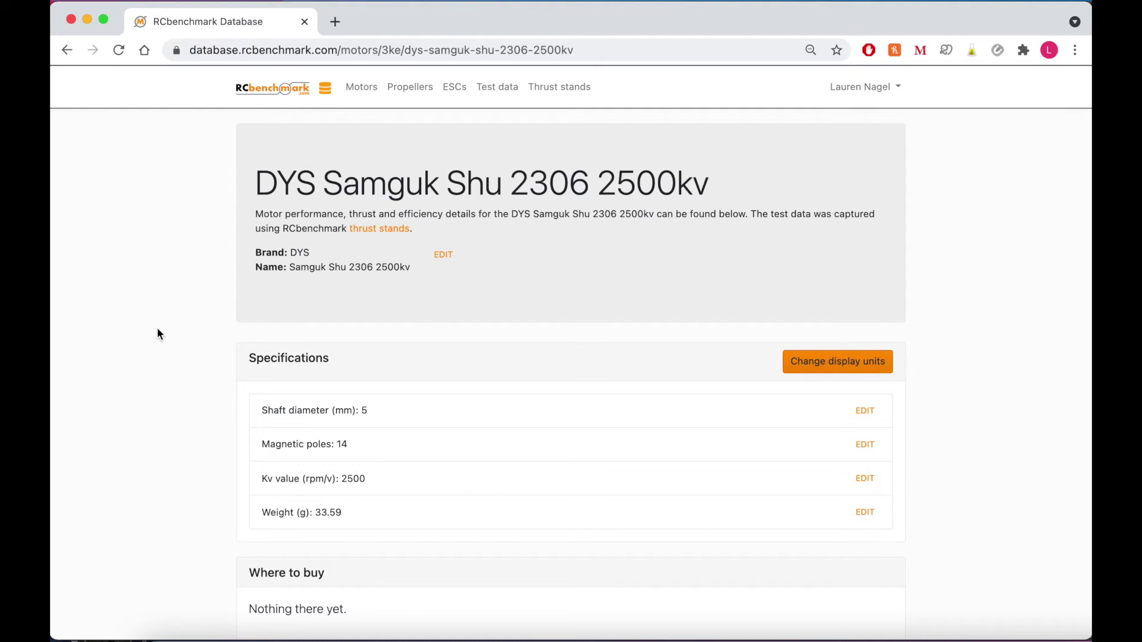
{"action": "scroll", "coordinate": [157, 327], "scroll_direction": "down", "scroll_amount": 5}
{"action": "scroll", "coordinate": [157, 327], "scroll_direction": "down", "scroll_amount": 5}
{"action": "scroll", "coordinate": [157, 327], "scroll_direction": "down", "scroll_amount": 3}
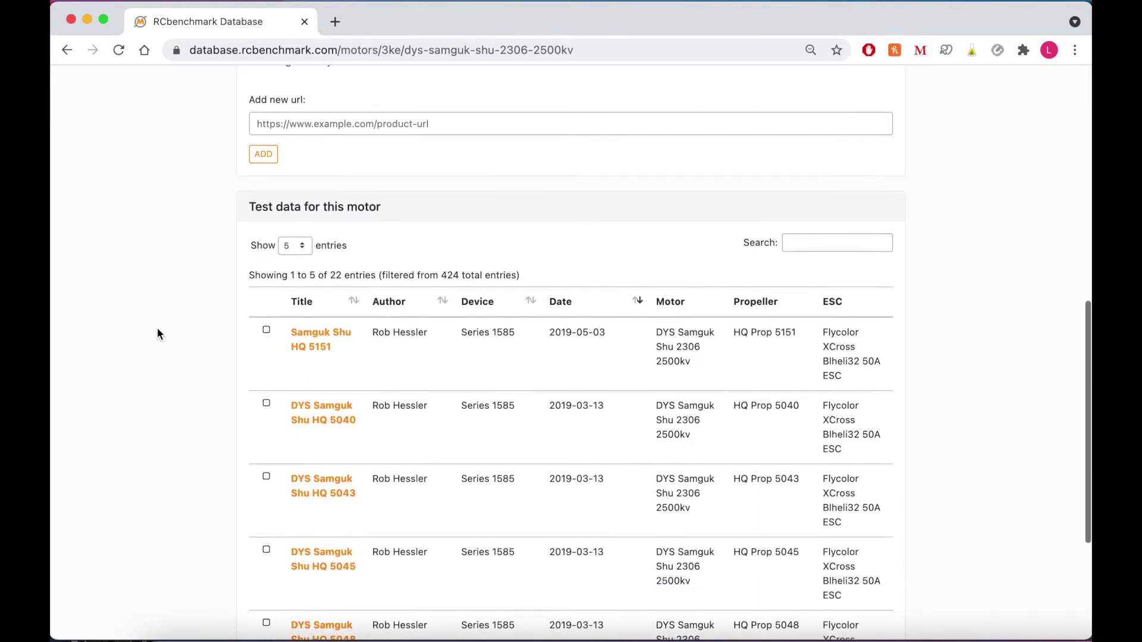
{"action": "scroll", "coordinate": [157, 328], "scroll_direction": "down", "scroll_amount": 3}
{"action": "scroll", "coordinate": [157, 328], "scroll_direction": "down", "scroll_amount": 2}
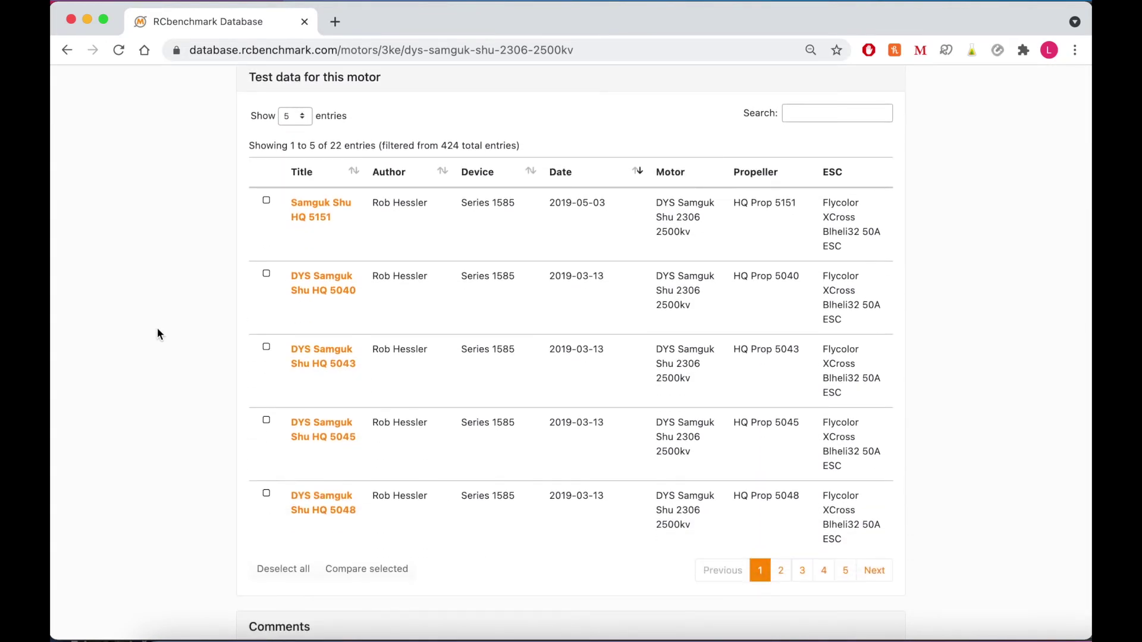
Show 10 entries per page and tick the Samguk Shu HQ 5151, 5040, 5043 and 5045 tests
{"action": "left_click", "coordinate": [293, 116]}
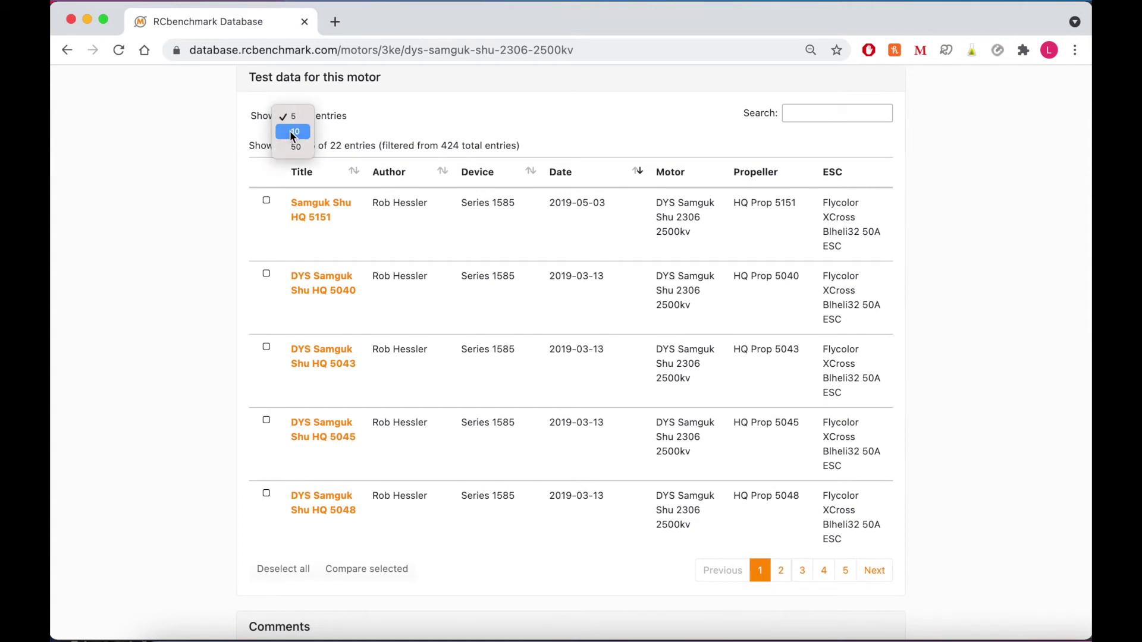
{"action": "left_click", "coordinate": [290, 130]}
{"action": "scroll", "coordinate": [201, 181], "scroll_direction": "down", "scroll_amount": 1}
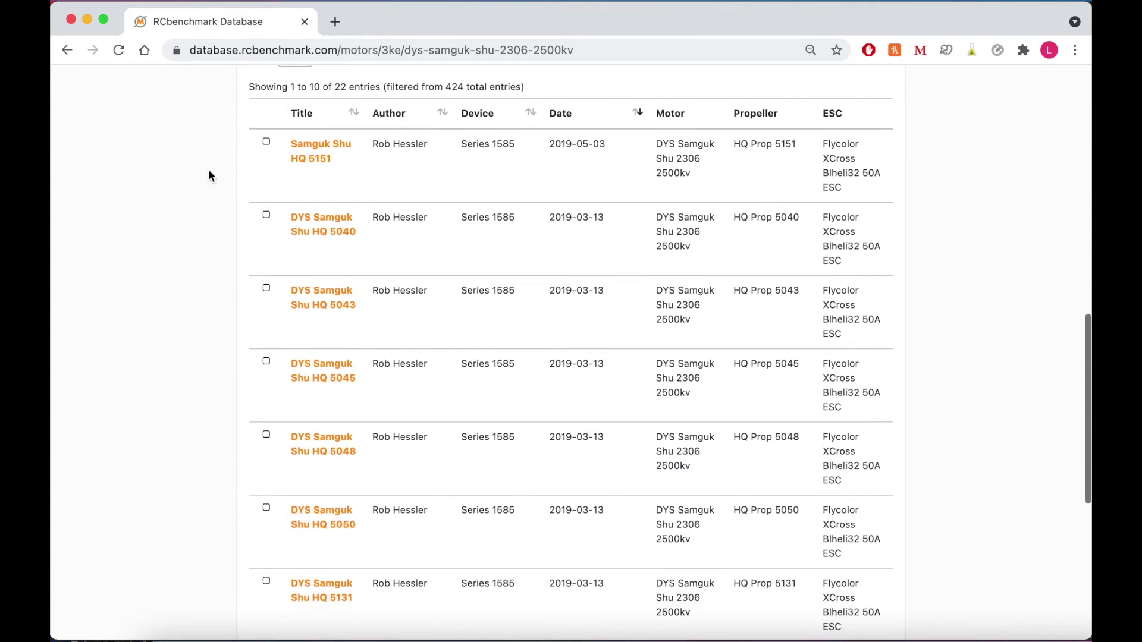
{"action": "left_click", "coordinate": [267, 145]}
{"action": "left_click", "coordinate": [266, 216]}
{"action": "scroll", "coordinate": [257, 285], "scroll_direction": "down", "scroll_amount": 2}
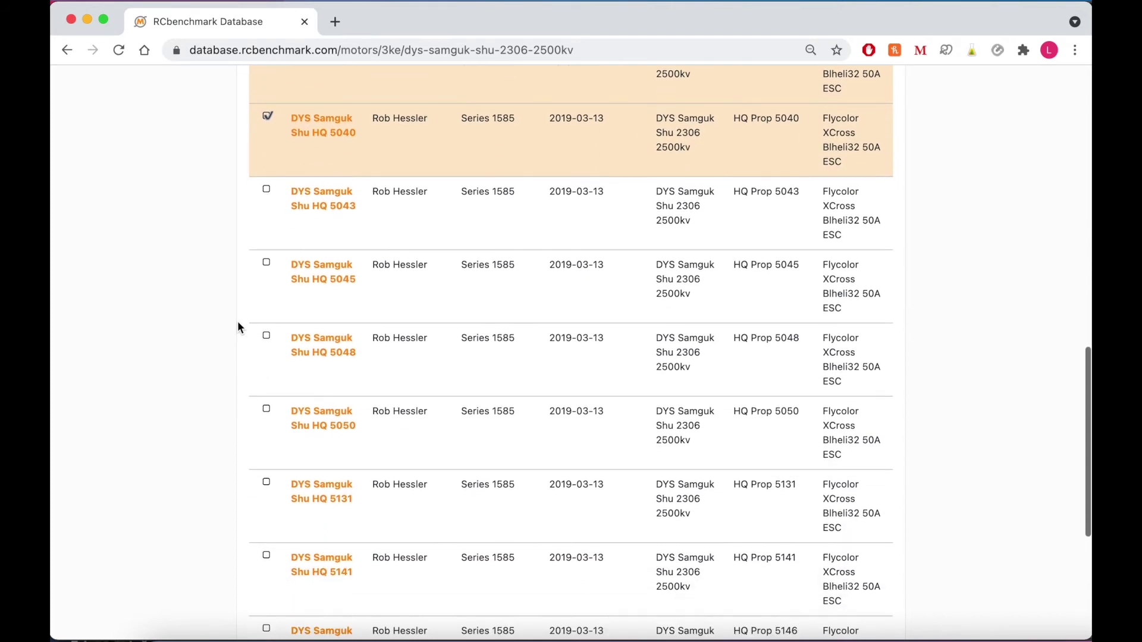
{"action": "left_click", "coordinate": [266, 190]}
{"action": "left_click", "coordinate": [267, 263]}
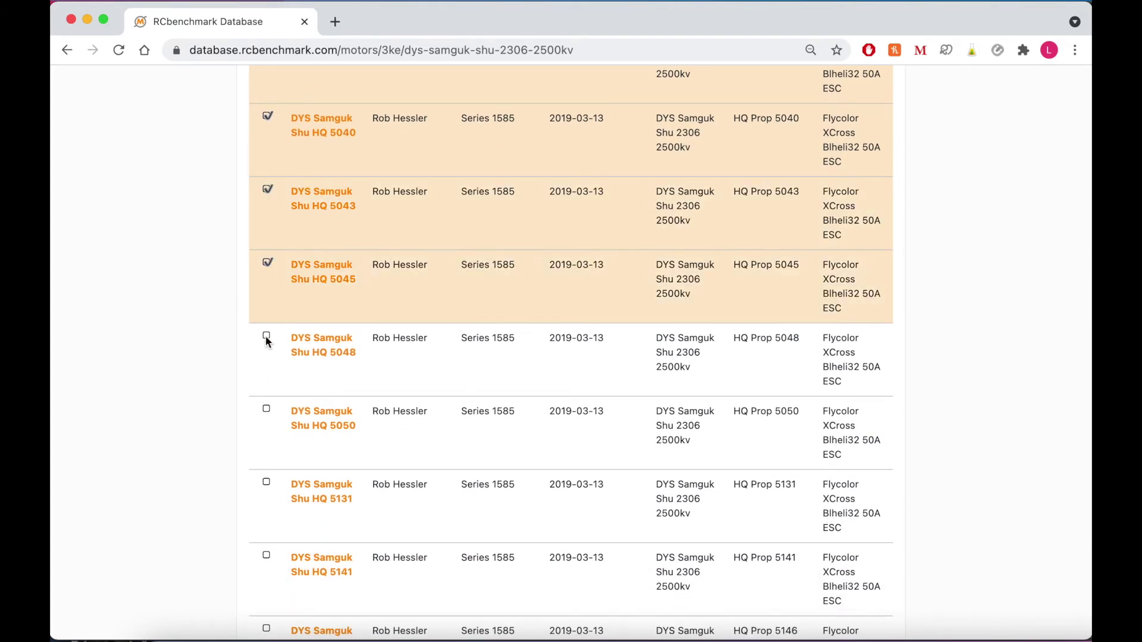
Tick the remaining HQ 5048, 5050, 5131, 5141, 5146 and 5151 tests and compare all ten
{"action": "left_click", "coordinate": [265, 337]}
{"action": "left_click", "coordinate": [265, 411]}
{"action": "left_click", "coordinate": [265, 484]}
{"action": "scroll", "coordinate": [267, 460], "scroll_direction": "down", "scroll_amount": 5}
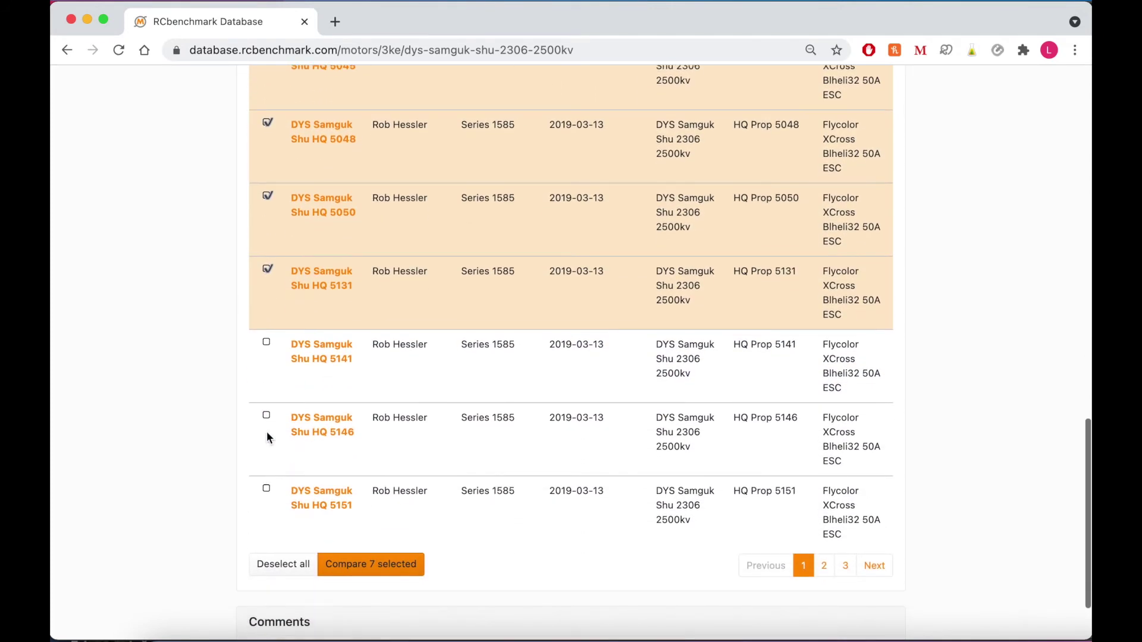
{"action": "left_click", "coordinate": [266, 343]}
{"action": "left_click", "coordinate": [266, 416]}
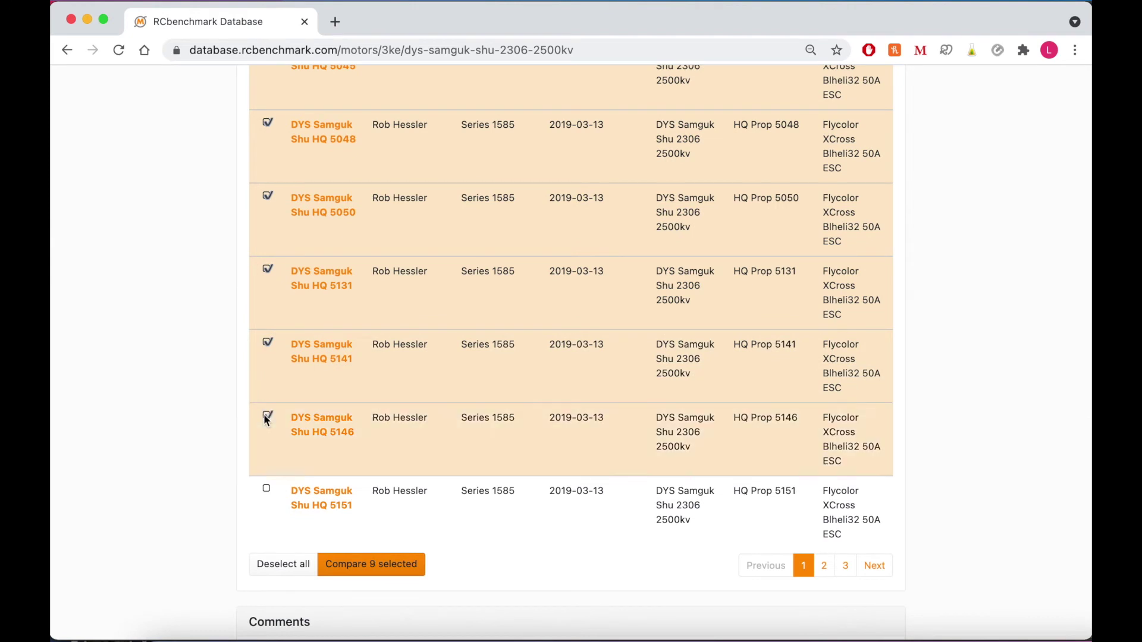
{"action": "left_click", "coordinate": [266, 489]}
{"action": "left_click", "coordinate": [374, 565]}
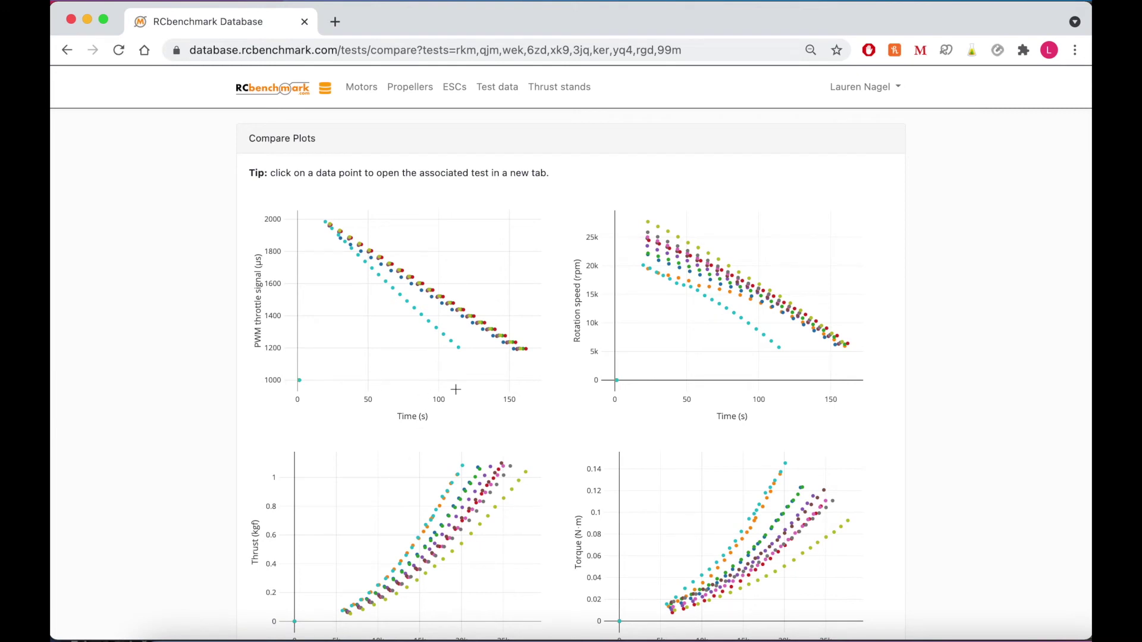
{"action": "scroll", "coordinate": [206, 342], "scroll_direction": "down", "scroll_amount": 4}
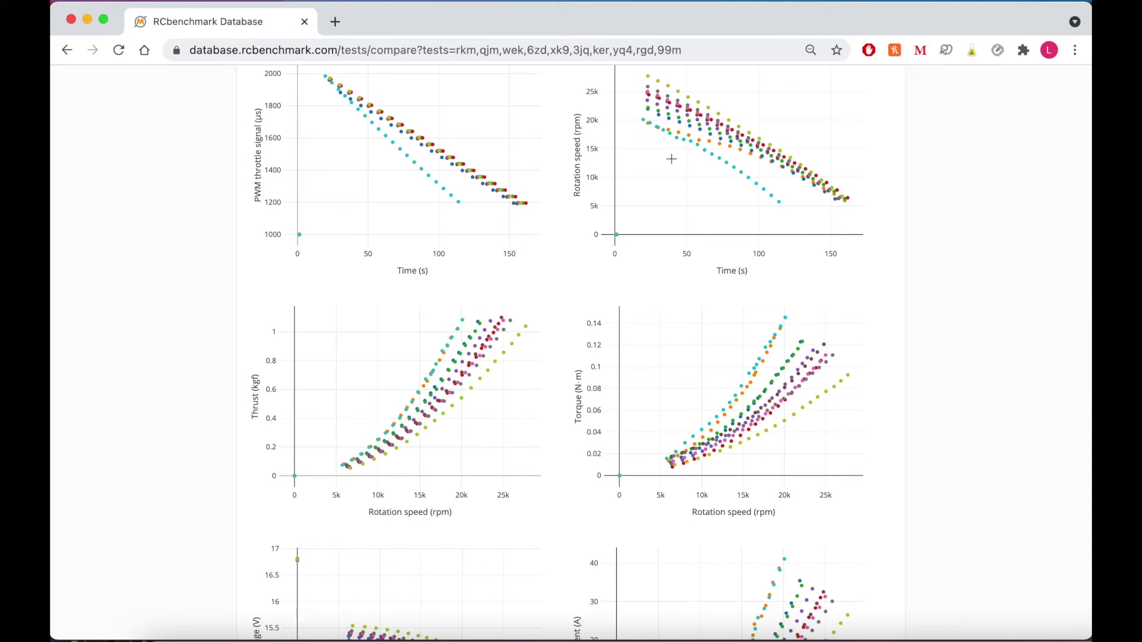
{"action": "scroll", "coordinate": [190, 351], "scroll_direction": "down", "scroll_amount": 3}
{"action": "scroll", "coordinate": [189, 358], "scroll_direction": "down", "scroll_amount": 1}
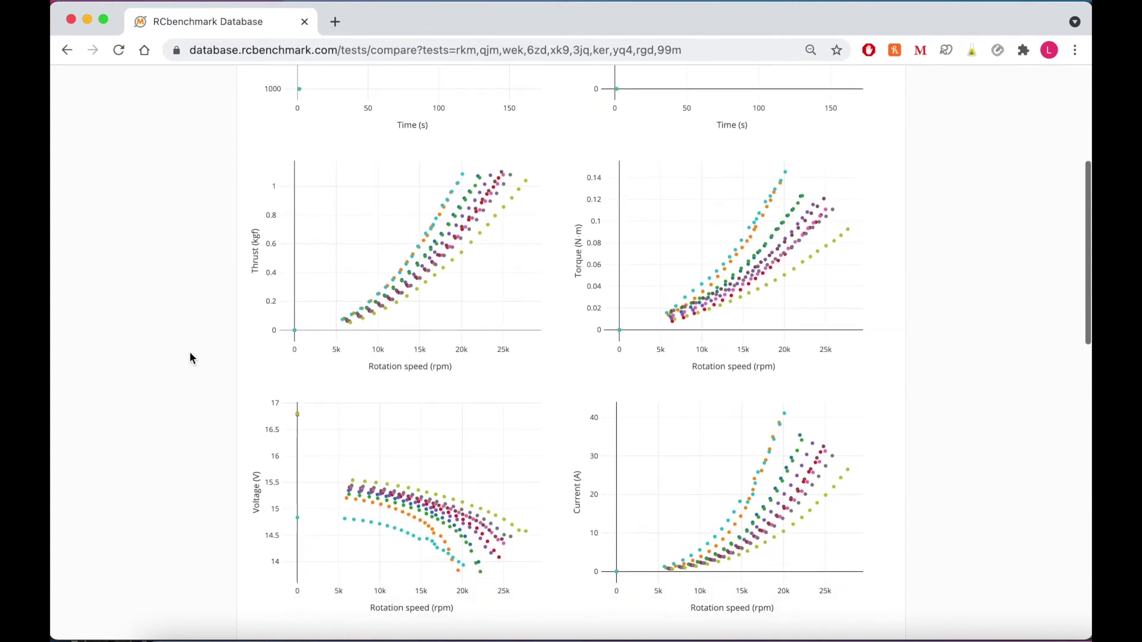
{"action": "scroll", "coordinate": [147, 410], "scroll_direction": "down", "scroll_amount": 4}
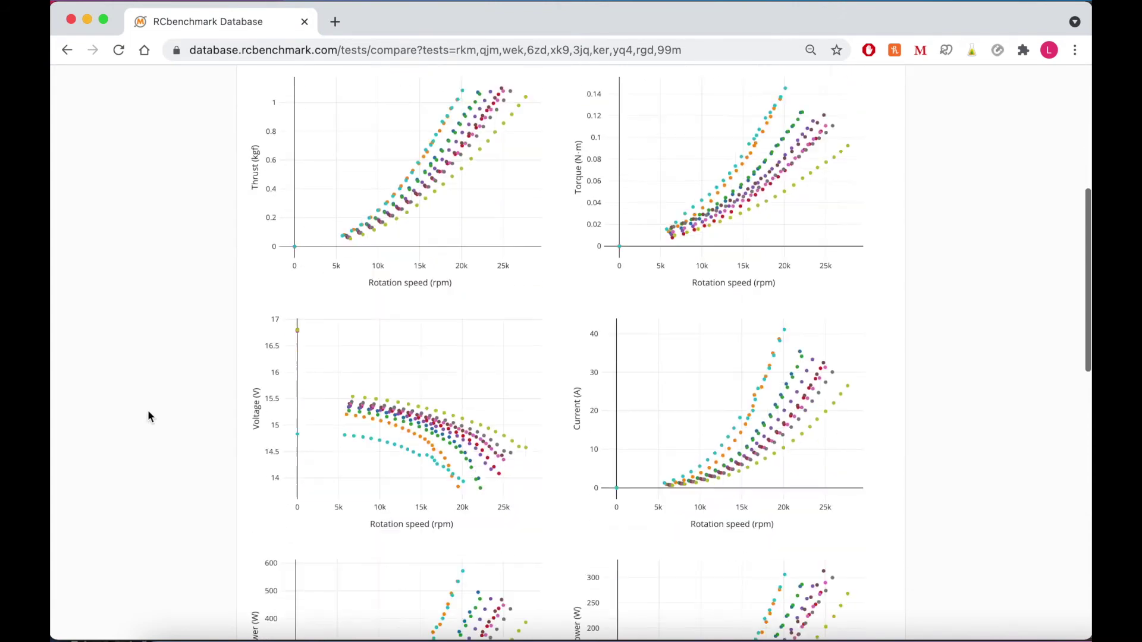
{"action": "scroll", "coordinate": [147, 409], "scroll_direction": "down", "scroll_amount": 3}
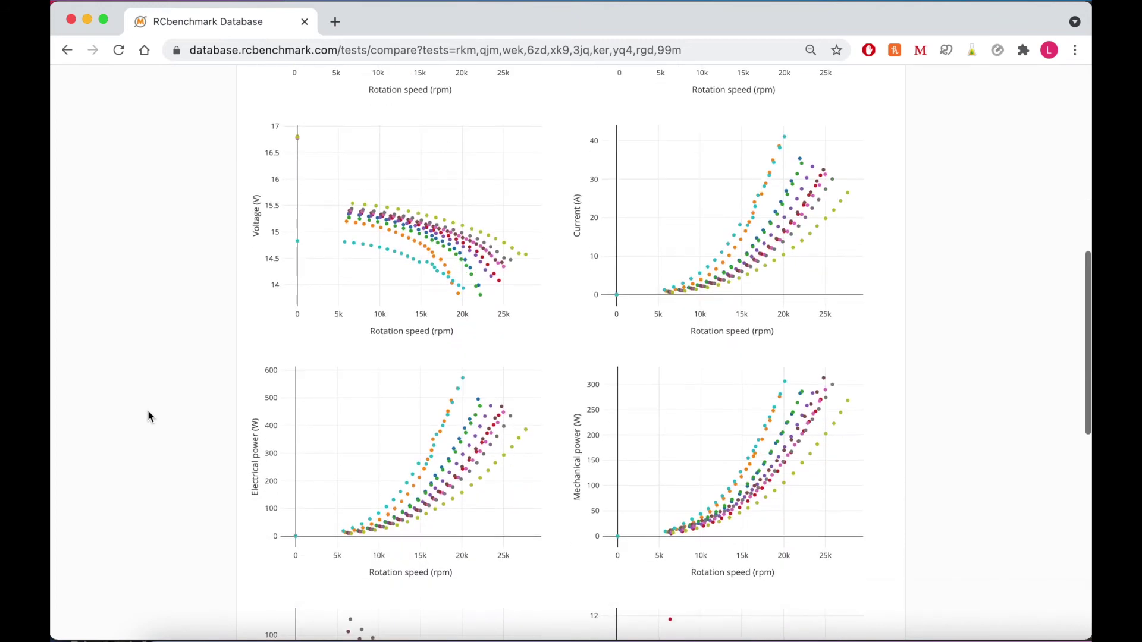
{"action": "scroll", "coordinate": [150, 413], "scroll_direction": "down", "scroll_amount": 4}
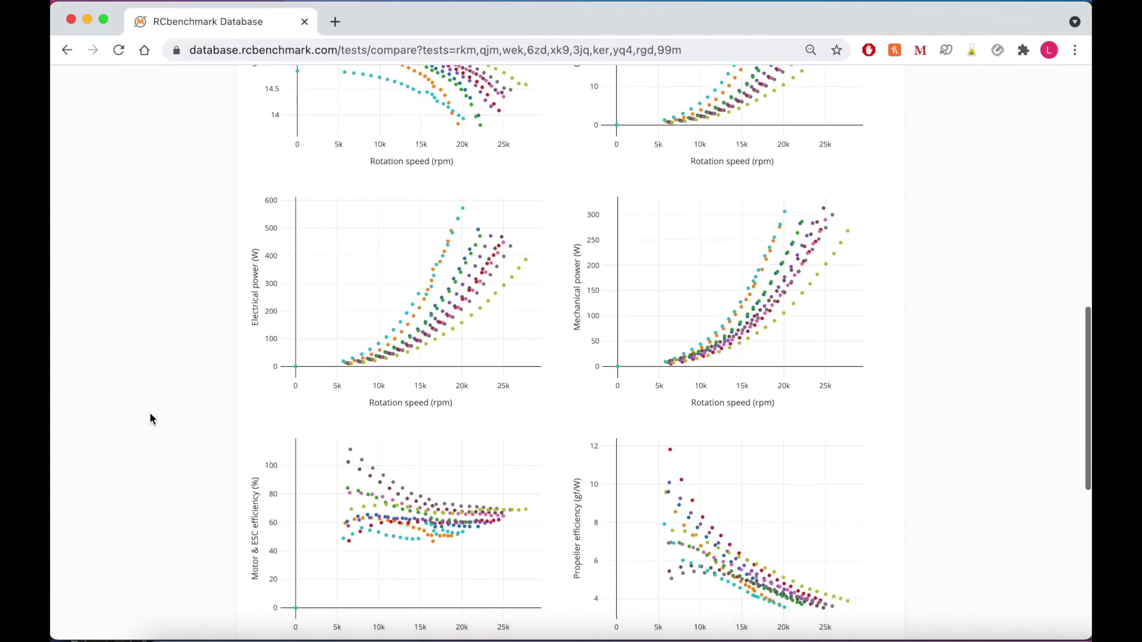
{"action": "scroll", "coordinate": [149, 413], "scroll_direction": "down", "scroll_amount": 1}
{"action": "scroll", "coordinate": [149, 412], "scroll_direction": "down", "scroll_amount": 2}
{"action": "scroll", "coordinate": [149, 412], "scroll_direction": "down", "scroll_amount": 2}
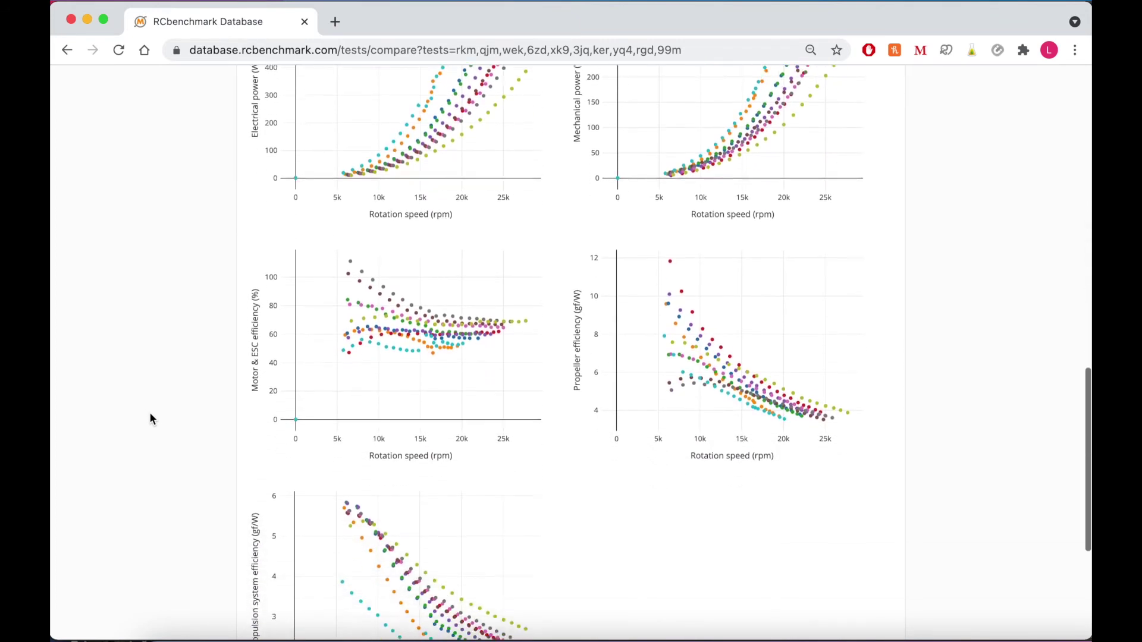
{"action": "scroll", "coordinate": [149, 412], "scroll_direction": "down", "scroll_amount": 1}
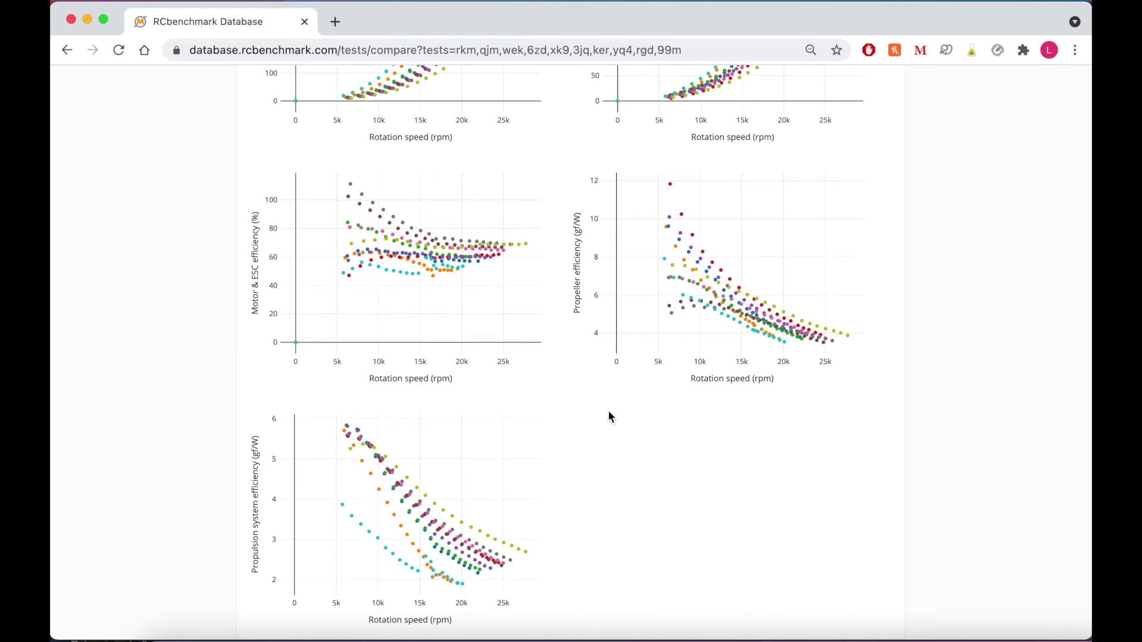
{"action": "scroll", "coordinate": [609, 417], "scroll_direction": "down", "scroll_amount": 2}
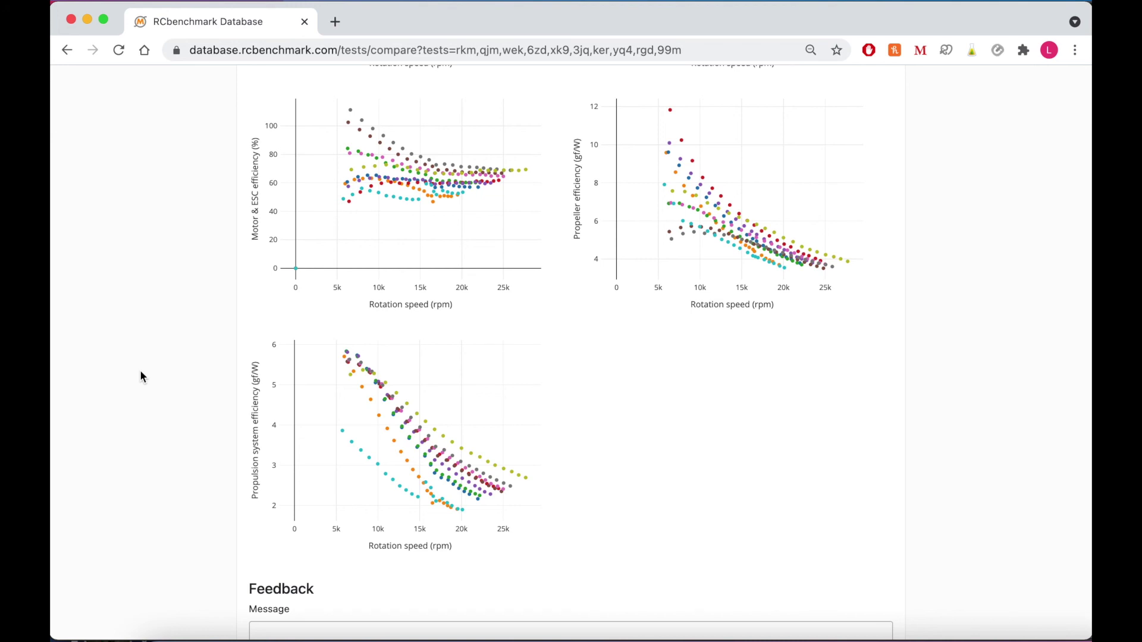
{"action": "scroll", "coordinate": [143, 374], "scroll_direction": "up", "scroll_amount": 15}
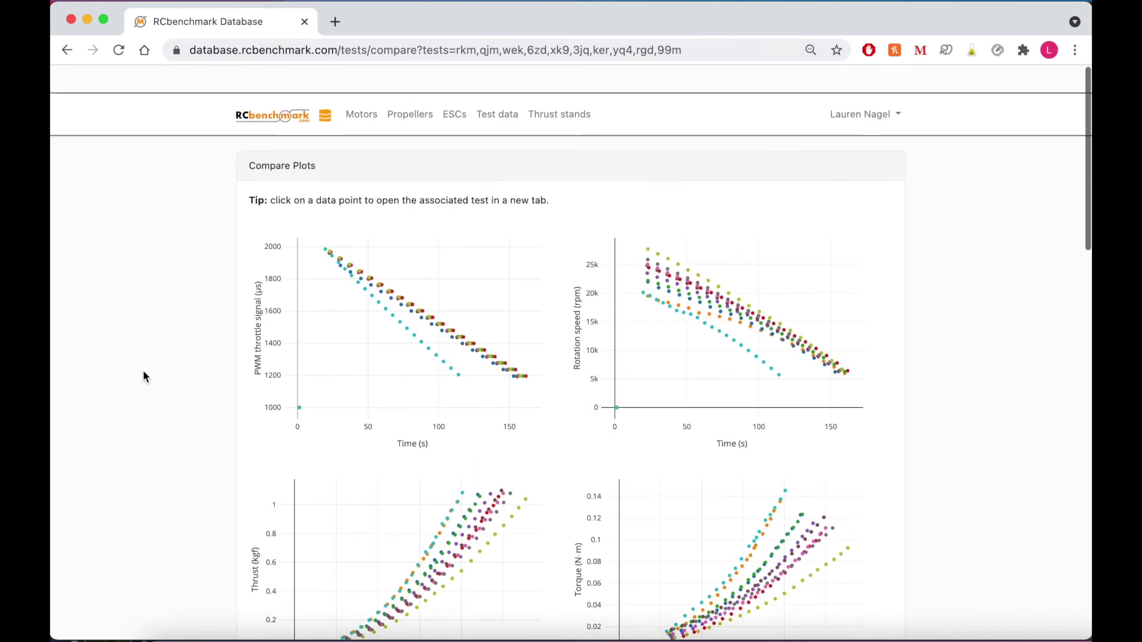